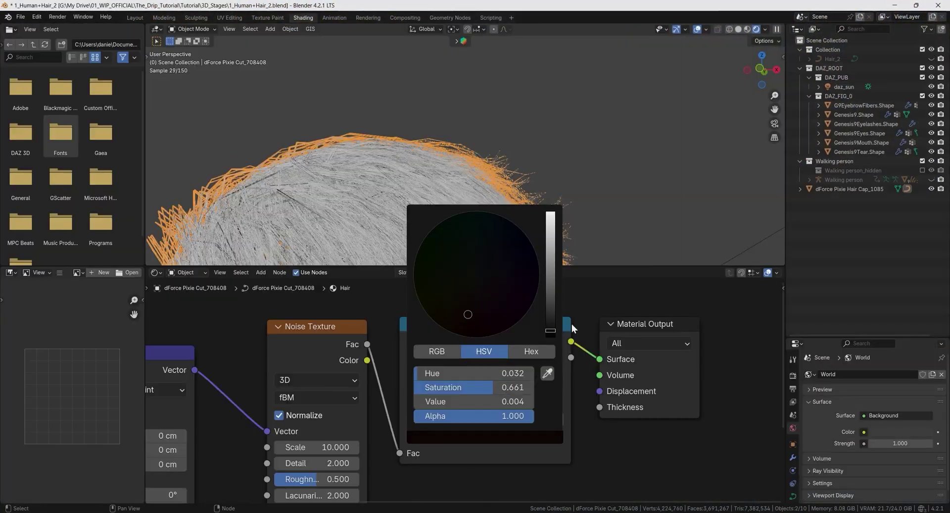
{"action": "left_click", "coordinate": [486, 401]}
{"action": "left_click", "coordinate": [495, 437]}
{"action": "left_click", "coordinate": [551, 323]}
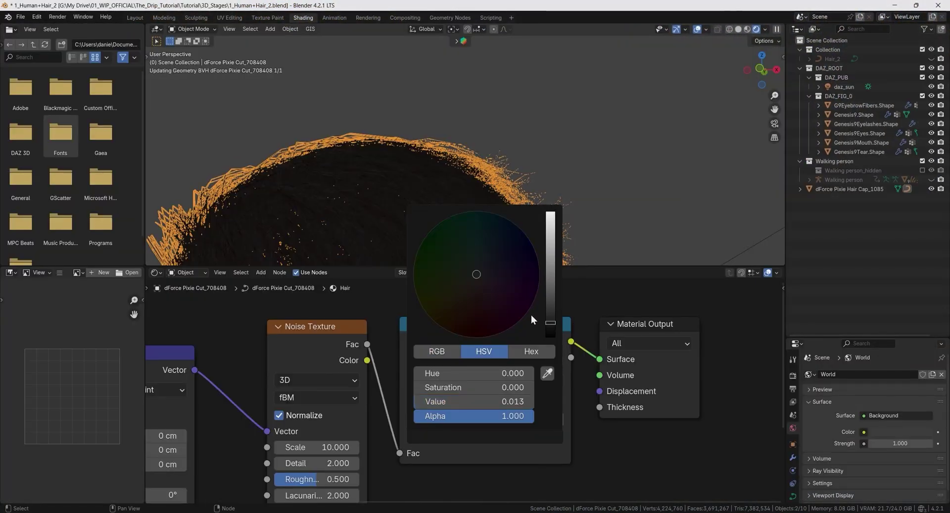
{"action": "left_click", "coordinate": [470, 302]}
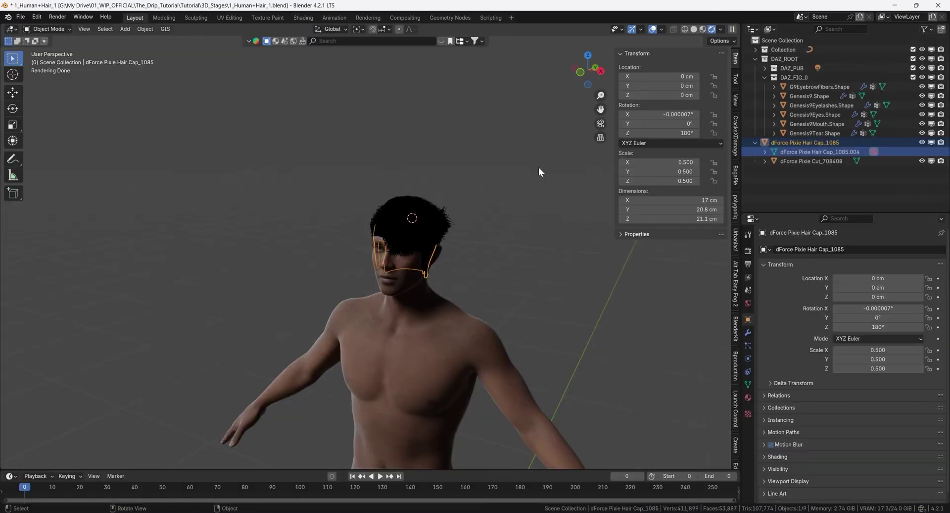
Examine the imported pixie-cut hair on the figure's head, close up and from several angles.
{"action": "middle_click_drag", "start_coordinate": [530, 206], "coordinate": [364, 251]}
{"action": "scroll", "coordinate": [373, 262], "scroll_direction": "up", "scroll_amount": 4}
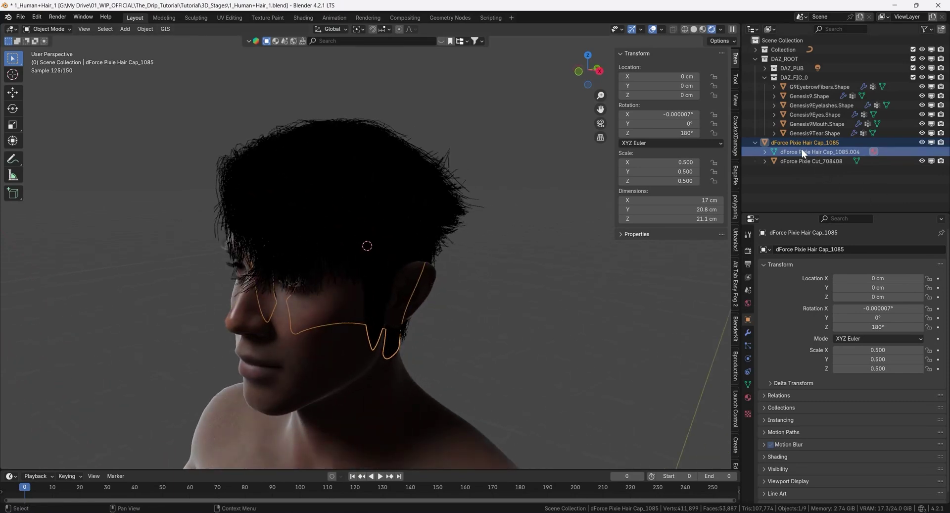
{"action": "scroll", "coordinate": [505, 178], "scroll_direction": "up", "scroll_amount": 6}
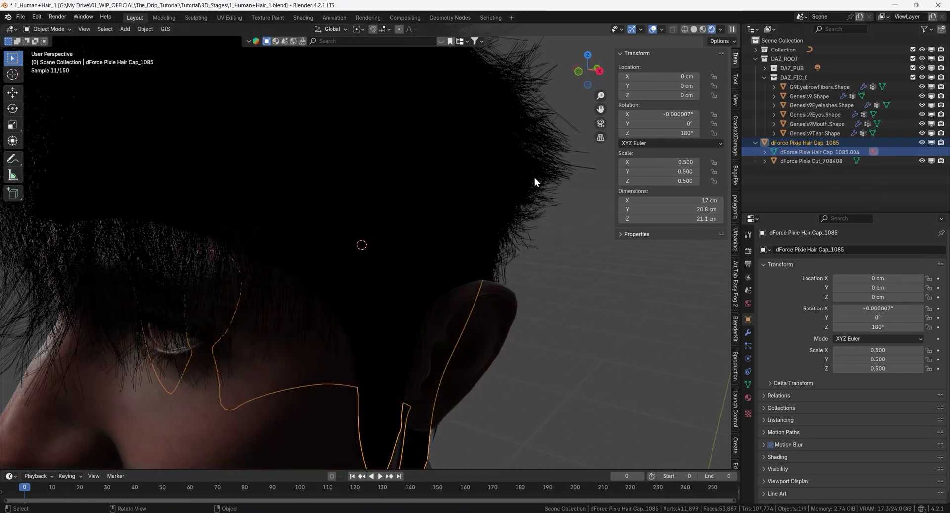
{"action": "middle_click_drag", "start_coordinate": [534, 177], "coordinate": [390, 259], "text": "shift"}
{"action": "scroll", "coordinate": [527, 194], "scroll_direction": "up", "scroll_amount": 4}
{"action": "middle_click_drag", "start_coordinate": [538, 182], "coordinate": [497, 211], "text": "shift"}
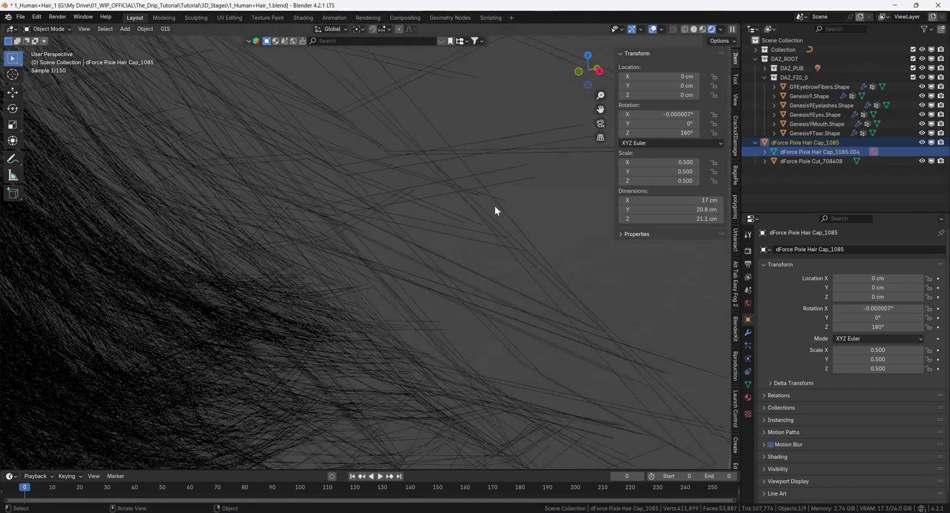
{"action": "scroll", "coordinate": [491, 215], "scroll_direction": "down", "scroll_amount": 6}
{"action": "middle_click_drag", "start_coordinate": [353, 222], "coordinate": [405, 260]}
{"action": "scroll", "coordinate": [427, 252], "scroll_direction": "up", "scroll_amount": 3}
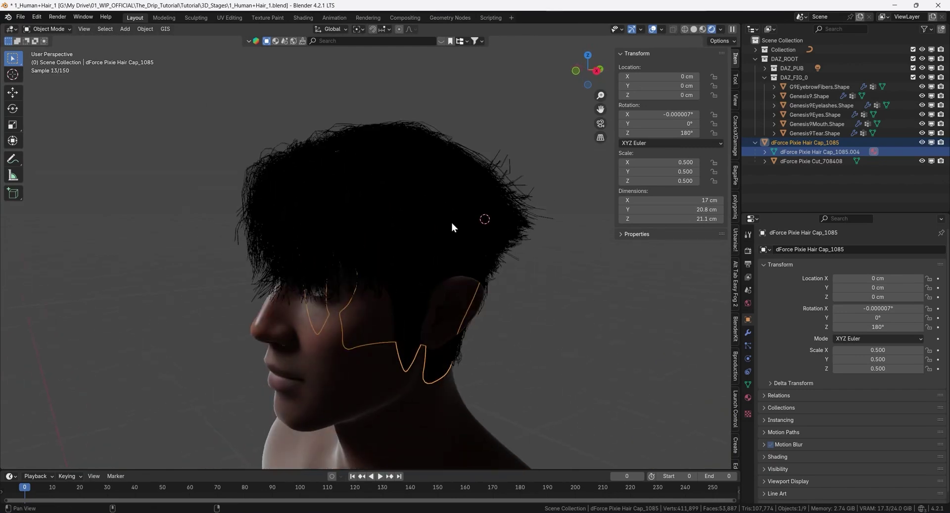
{"action": "middle_click_drag", "start_coordinate": [478, 231], "coordinate": [473, 193], "text": "shift"}
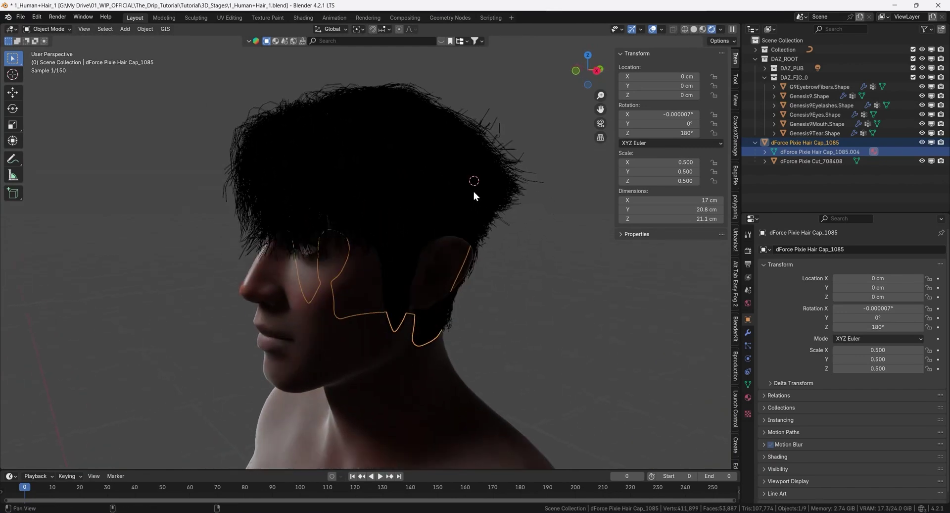
Convert the dForce Pixie Cut hair mesh to a Curve object.
{"action": "left_click", "coordinate": [414, 204]}
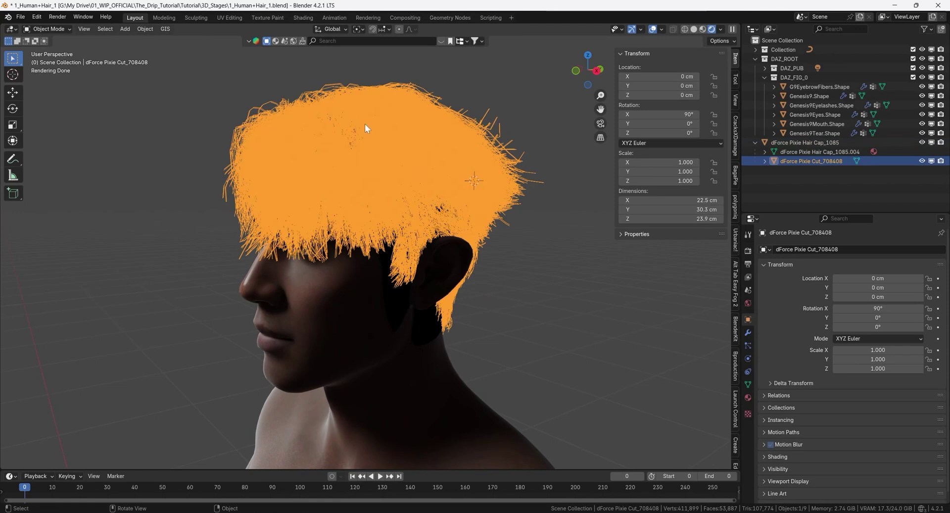
{"action": "left_click", "coordinate": [145, 29]}
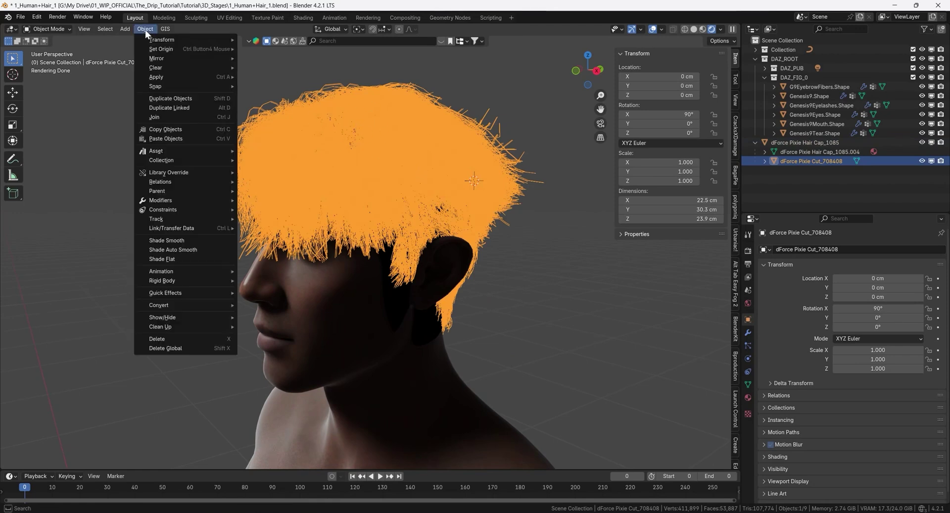
{"action": "mouse_move", "coordinate": [201, 304]}
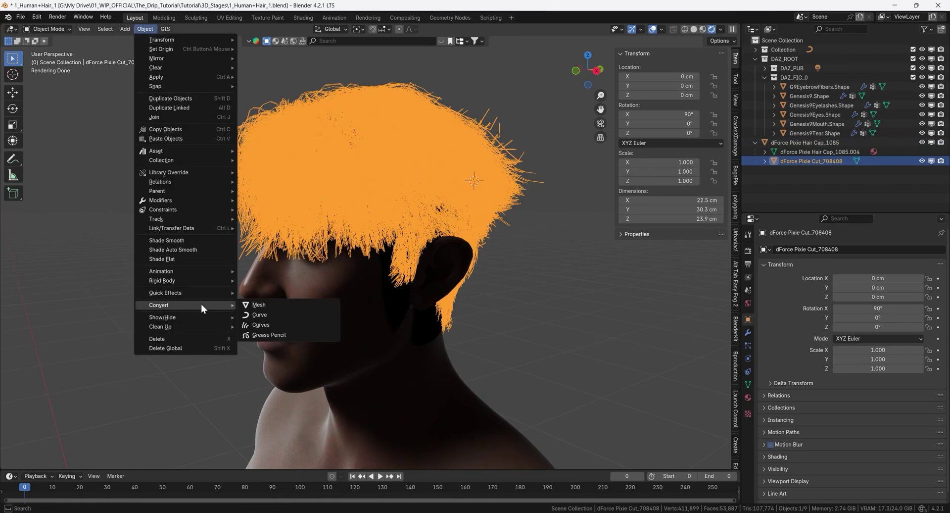
{"action": "left_click", "coordinate": [266, 317]}
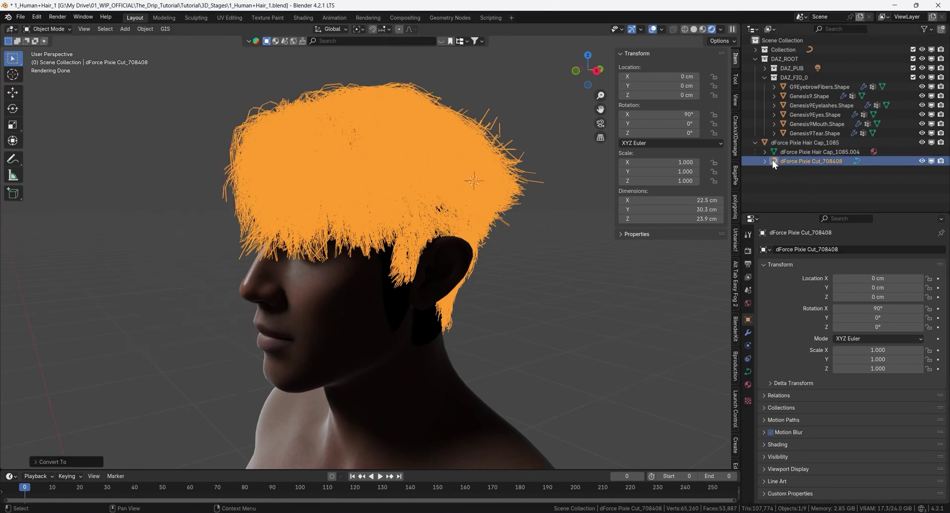
Set the round bevel depth of the hair curve to 0.03 cm.
{"action": "left_click", "coordinate": [749, 372]}
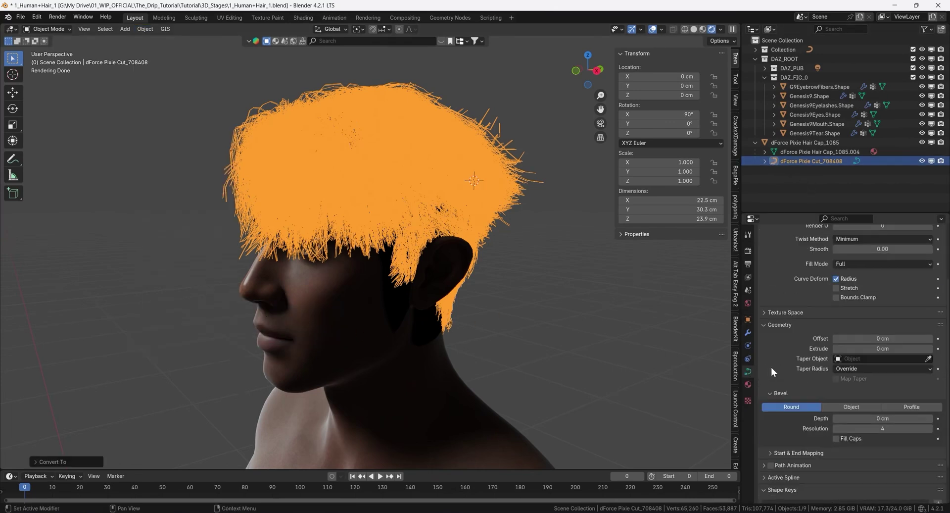
{"action": "scroll", "coordinate": [827, 335], "scroll_direction": "down", "scroll_amount": 3}
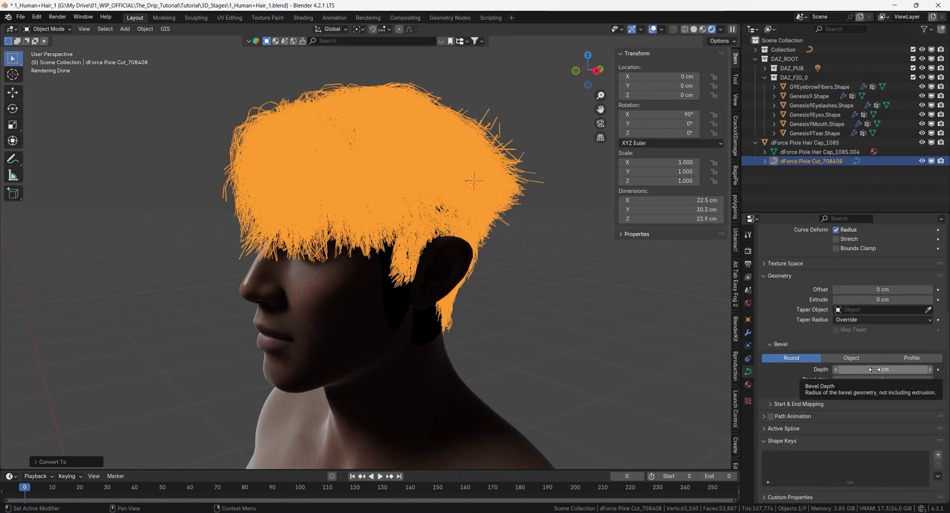
{"action": "left_click", "coordinate": [877, 368]}
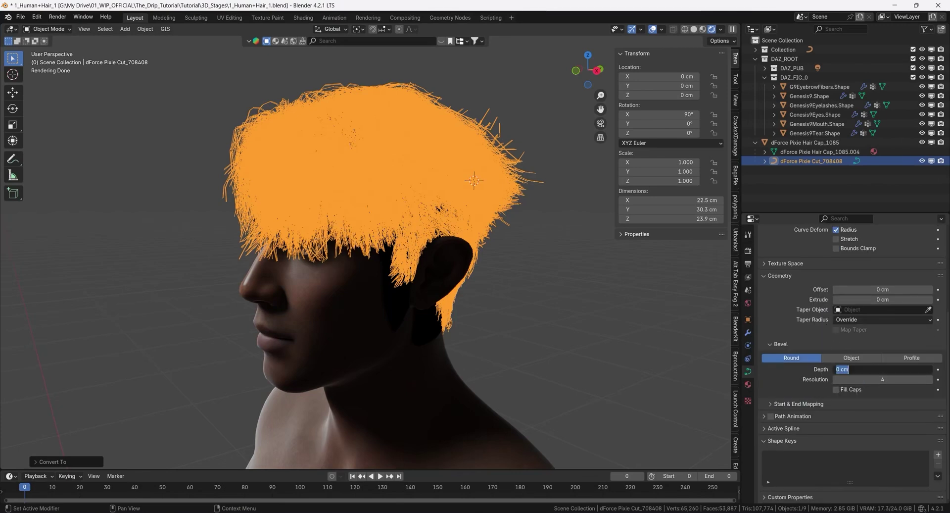
{"action": "type", "text": "0.03"}
{"action": "key", "text": "Return"}
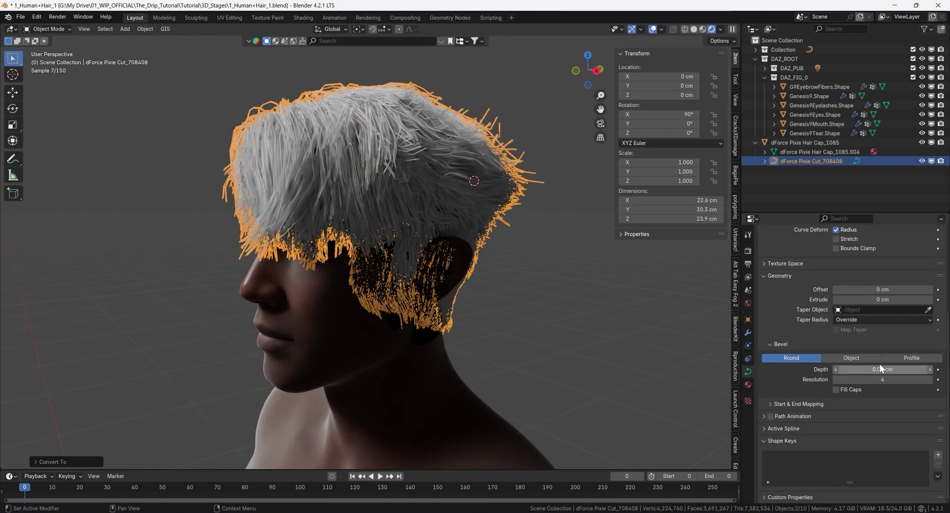
Inspect the thickness and blunt ends of the hair strands around the head.
{"action": "middle_click_drag", "start_coordinate": [346, 174], "coordinate": [398, 171]}
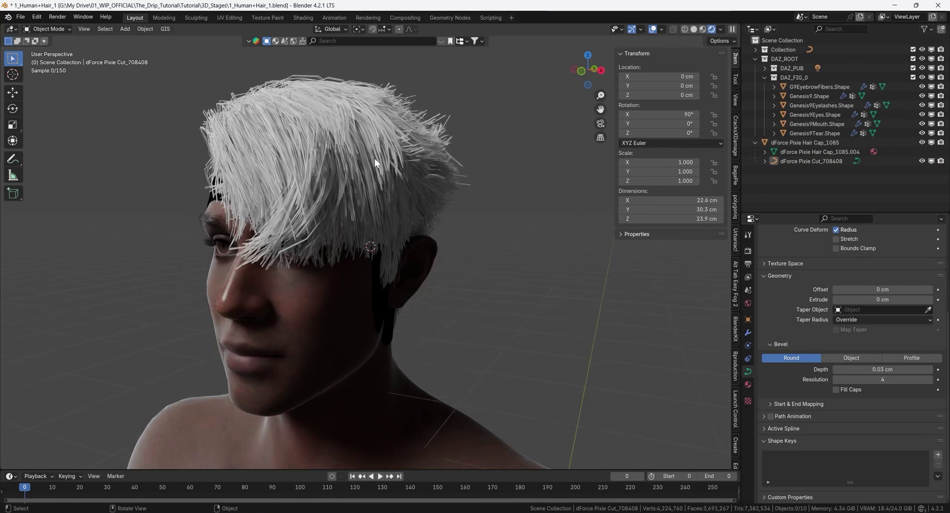
{"action": "scroll", "coordinate": [473, 264], "scroll_direction": "up", "scroll_amount": 6}
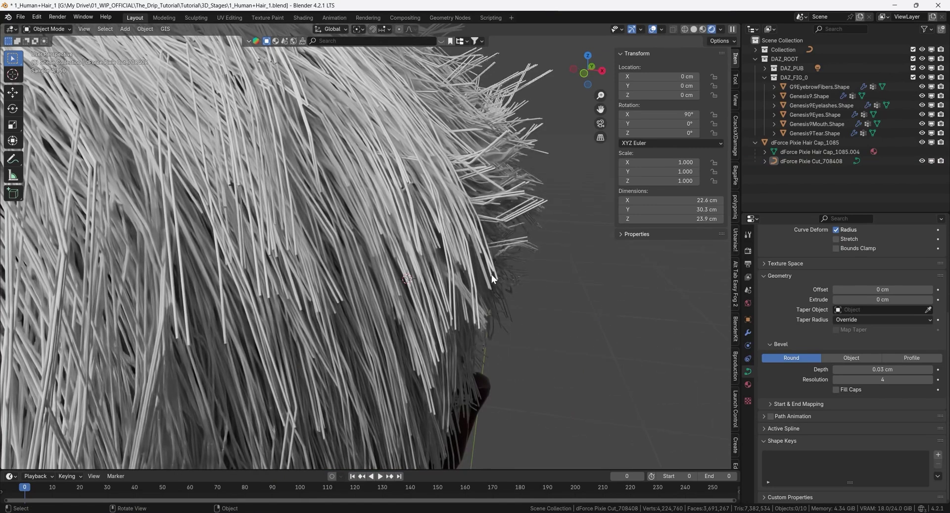
{"action": "scroll", "coordinate": [491, 278], "scroll_direction": "down", "scroll_amount": 5}
{"action": "scroll", "coordinate": [341, 297], "scroll_direction": "up", "scroll_amount": 3}
{"action": "middle_click_drag", "start_coordinate": [342, 298], "coordinate": [423, 224]}
Select the last control point of every strand of the dForce Pixie Cut curve in Edit Mode.
{"action": "left_click", "coordinate": [316, 236]}
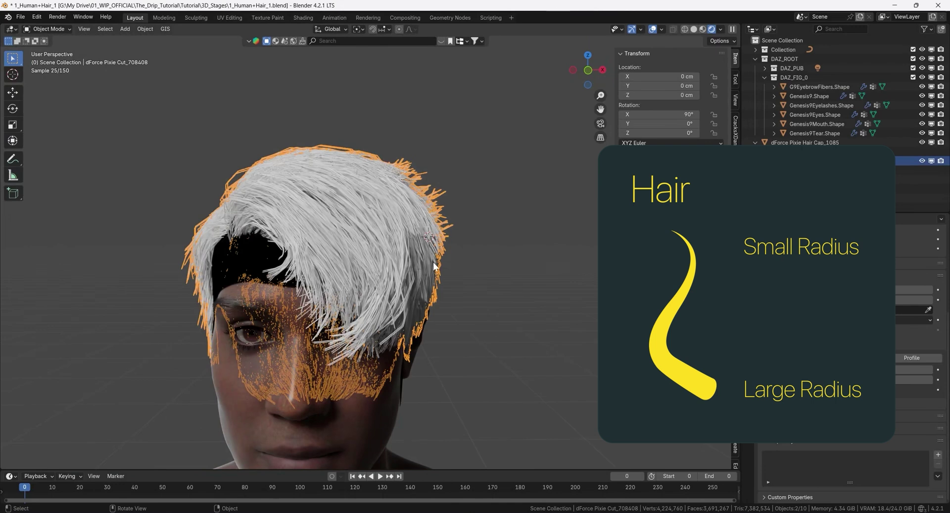
{"action": "middle_click_drag", "start_coordinate": [433, 264], "coordinate": [457, 233]}
{"action": "scroll", "coordinate": [441, 250], "scroll_direction": "up", "scroll_amount": 2}
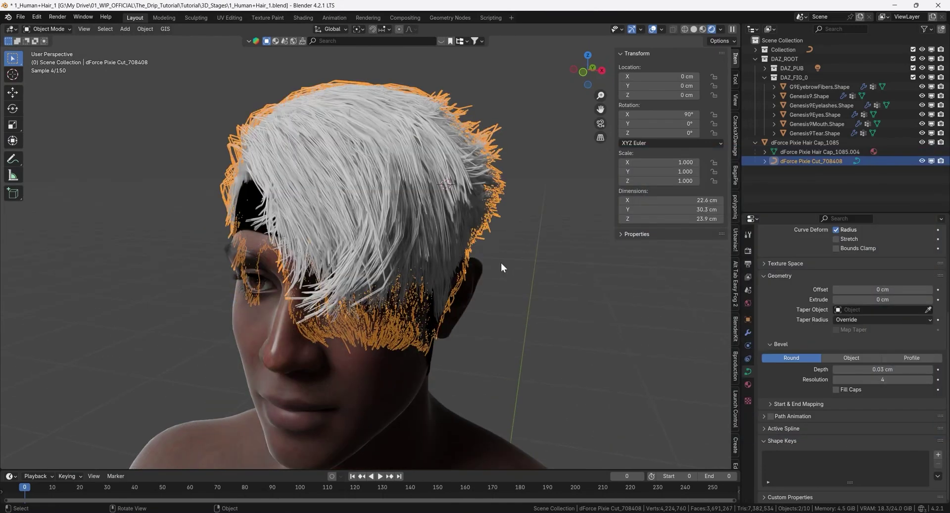
{"action": "middle_click_drag", "start_coordinate": [501, 264], "coordinate": [526, 287], "text": "shift"}
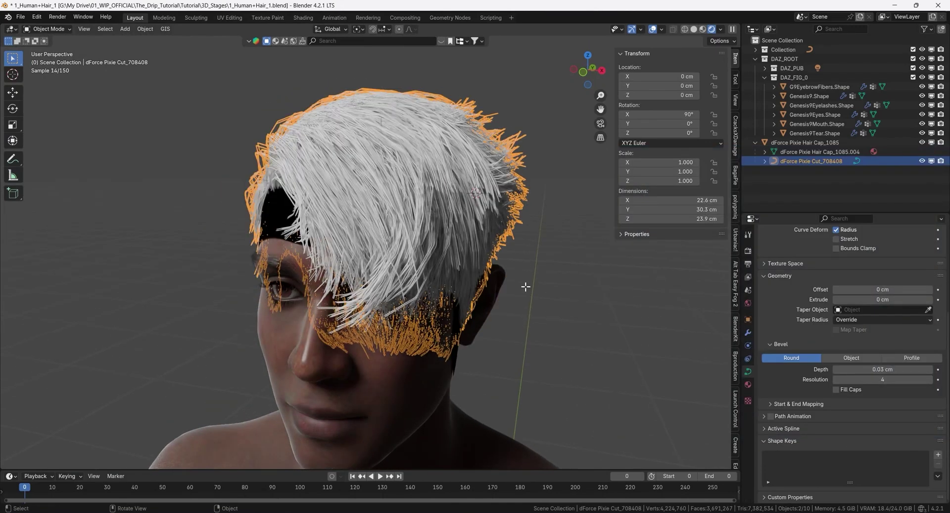
{"action": "key", "text": "Tab"}
{"action": "left_click", "coordinate": [98, 28]}
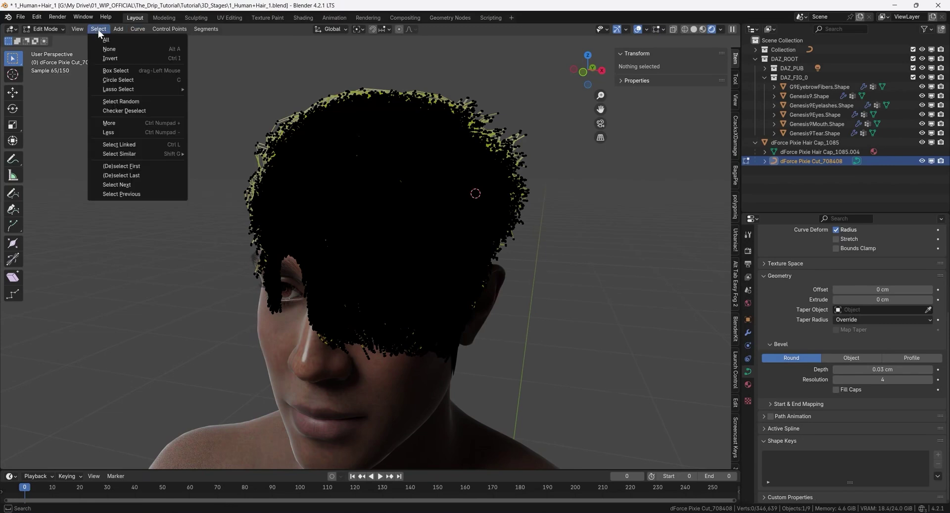
{"action": "left_click", "coordinate": [126, 178]}
{"action": "middle_click_drag", "start_coordinate": [481, 118], "coordinate": [503, 130]}
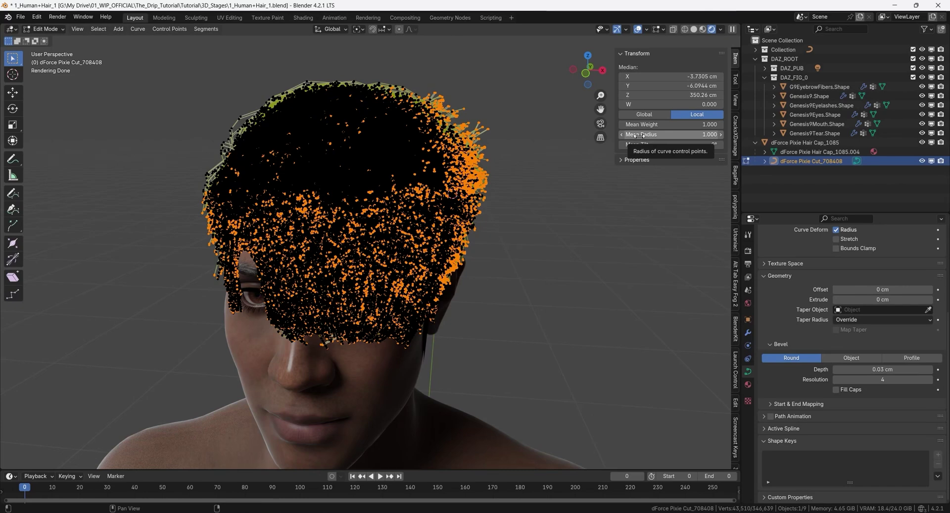
Set the mean radius of the selected strand end points to 0.
{"action": "middle_click_drag", "start_coordinate": [510, 187], "coordinate": [477, 191]}
{"action": "middle_click_drag", "start_coordinate": [456, 392], "coordinate": [423, 414]}
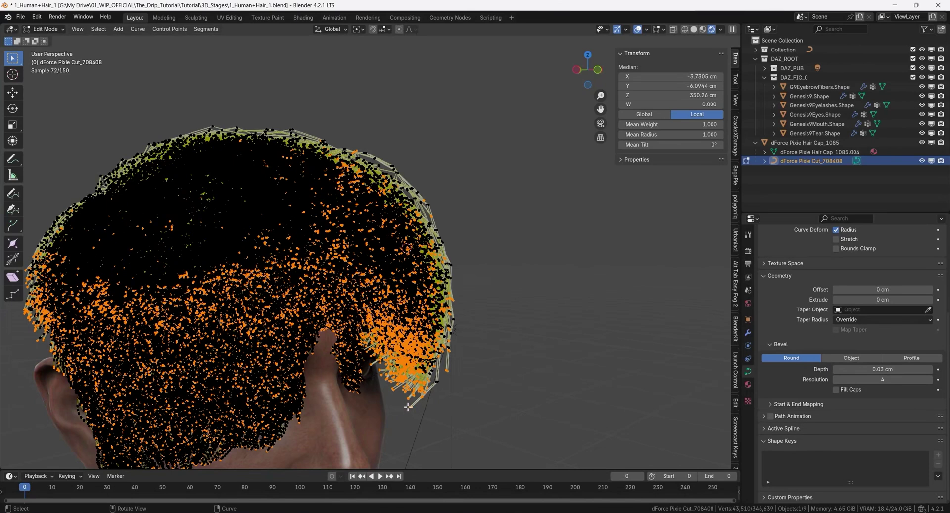
{"action": "middle_click_drag", "start_coordinate": [406, 412], "coordinate": [454, 173]}
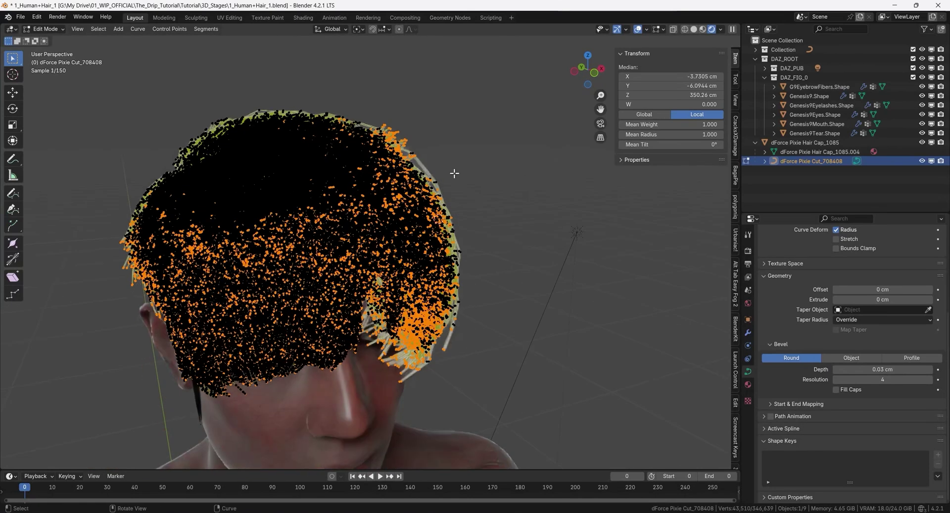
{"action": "left_click", "coordinate": [671, 134]}
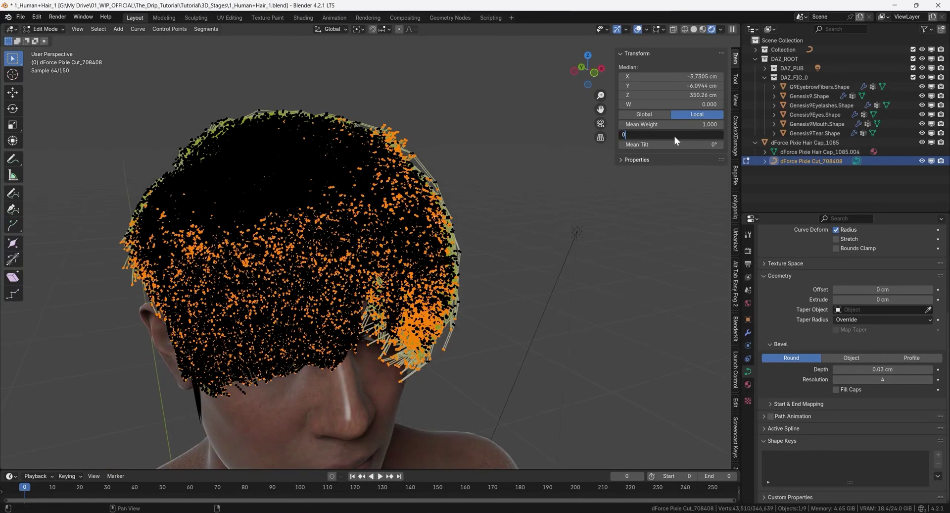
{"action": "type", "text": "0"}
{"action": "key", "text": "Return"}
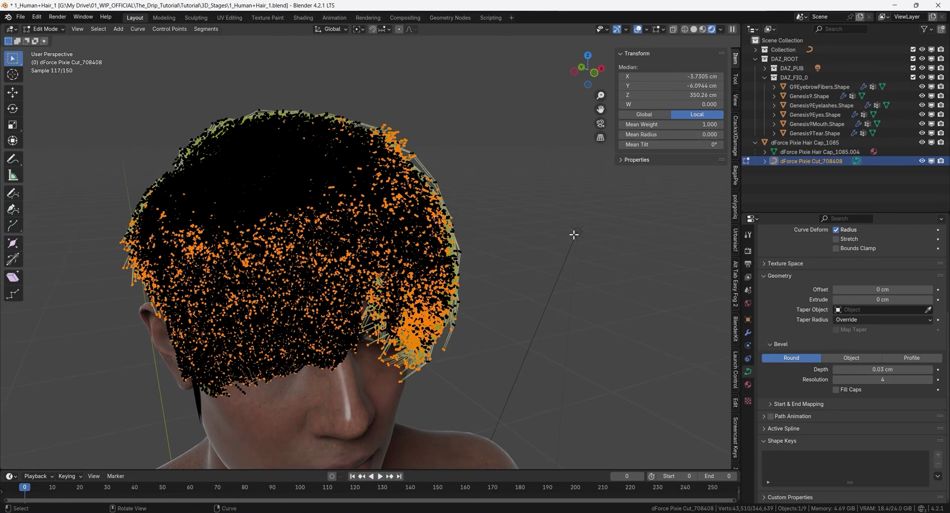
Invert the control point selection and set the mean radius of the selected points to 0.1.
{"action": "key", "text": "ctrl+i"}
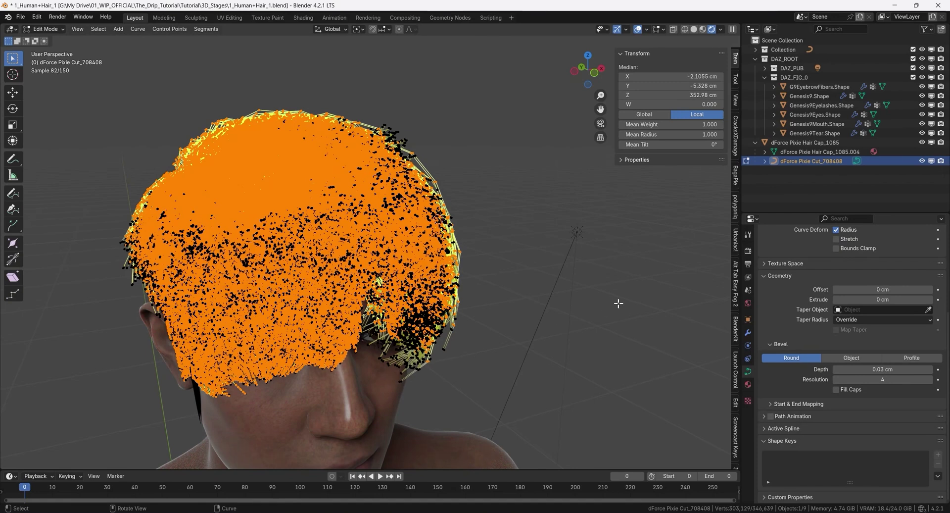
{"action": "left_click", "coordinate": [671, 134]}
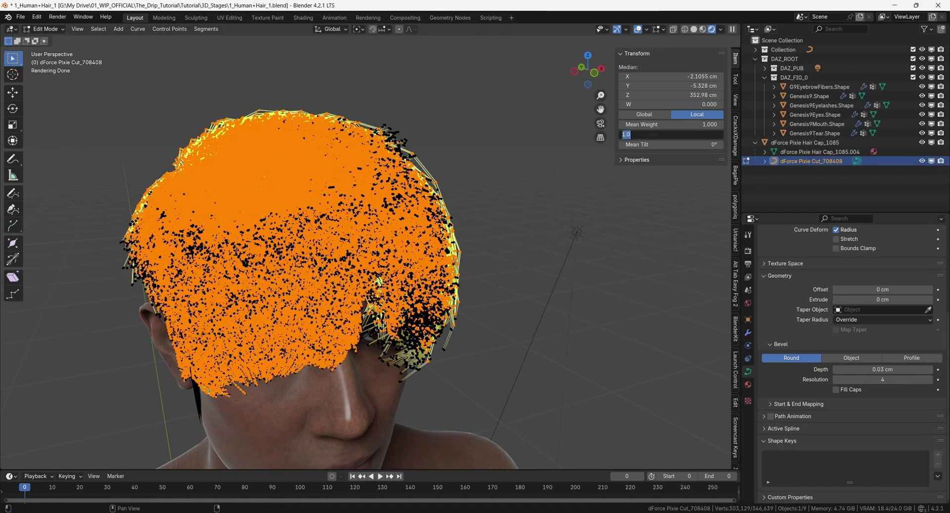
{"action": "type", "text": "0.1"}
{"action": "key", "text": "Return"}
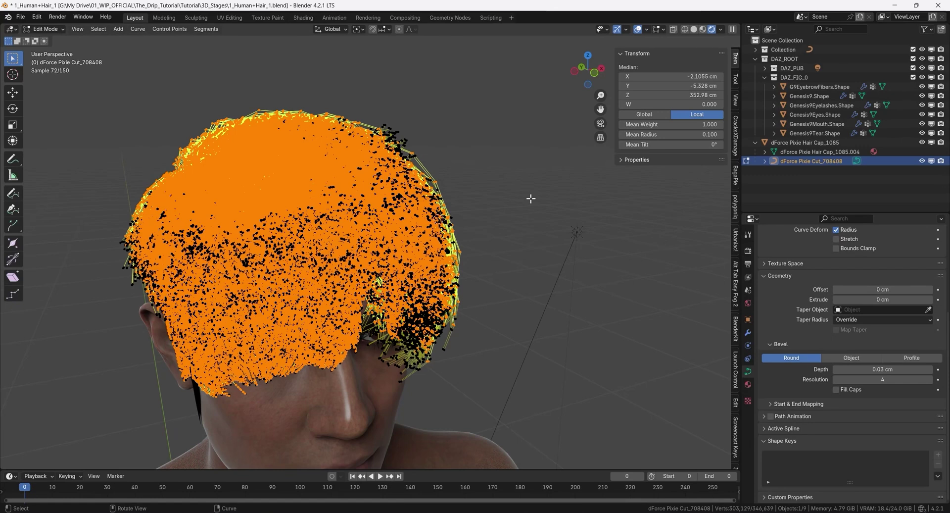
Shrink the control point selection one level and set its mean radius to 0.2.
{"action": "key", "text": "ctrl"}
{"action": "key", "text": "ctrl+KP_Subtract"}
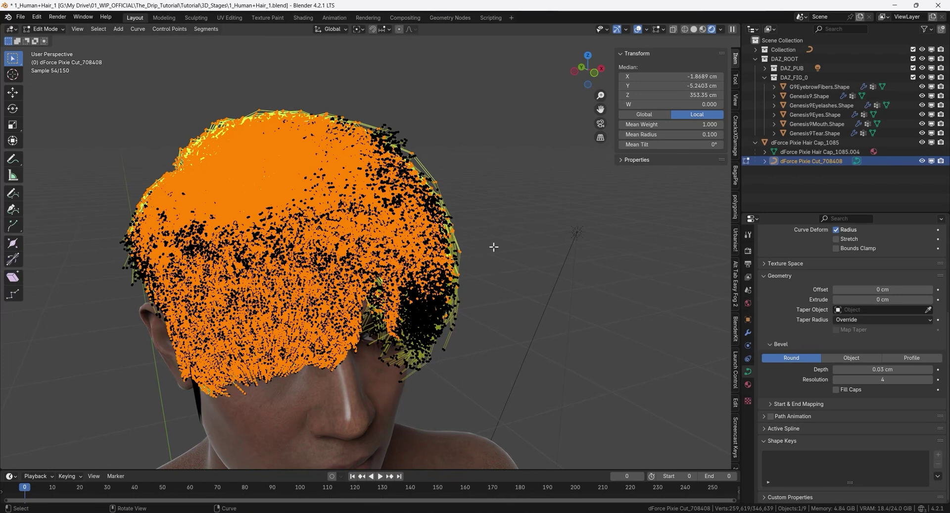
{"action": "left_click", "coordinate": [671, 134]}
{"action": "type", "text": "0.2"}
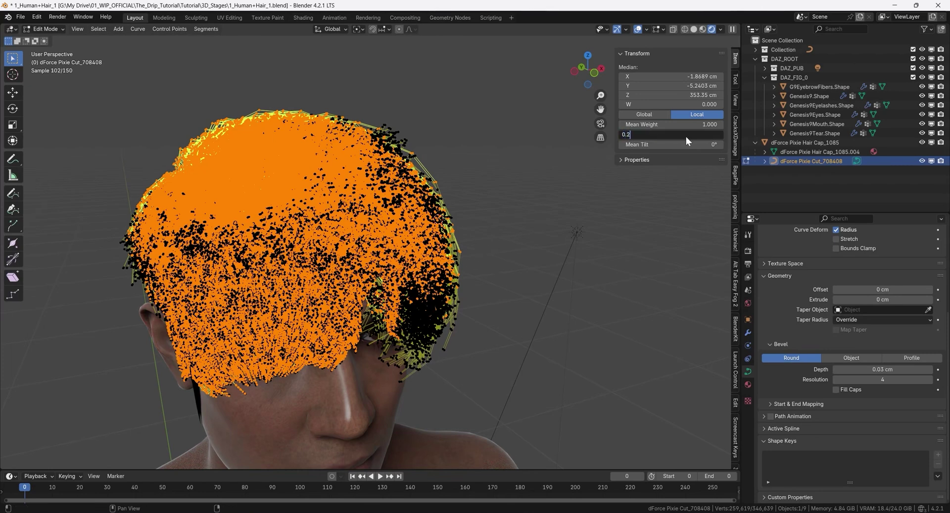
{"action": "key", "text": "Return"}
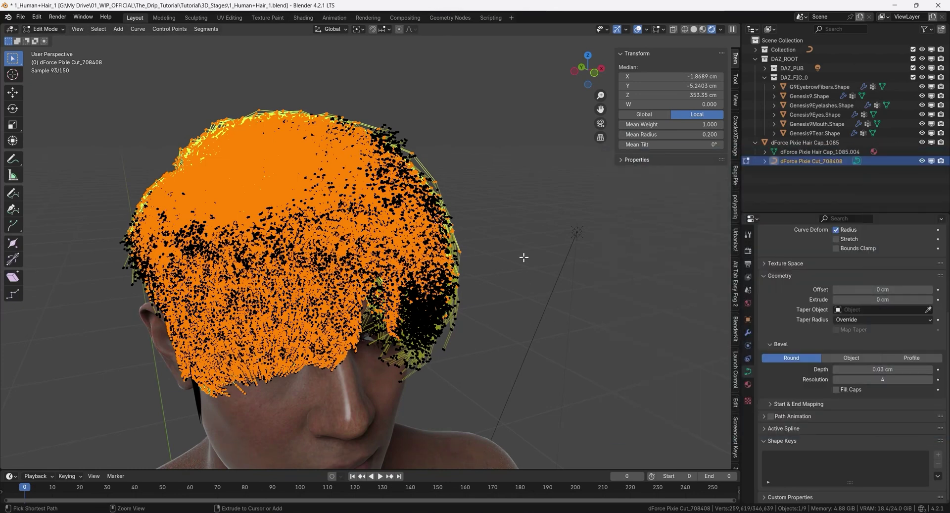
Shrink the control point selection another level and set its mean radius to 0.3.
{"action": "key", "text": "ctrl+KP_Subtract"}
{"action": "left_click", "coordinate": [663, 134]}
{"action": "type", "text": "0"}
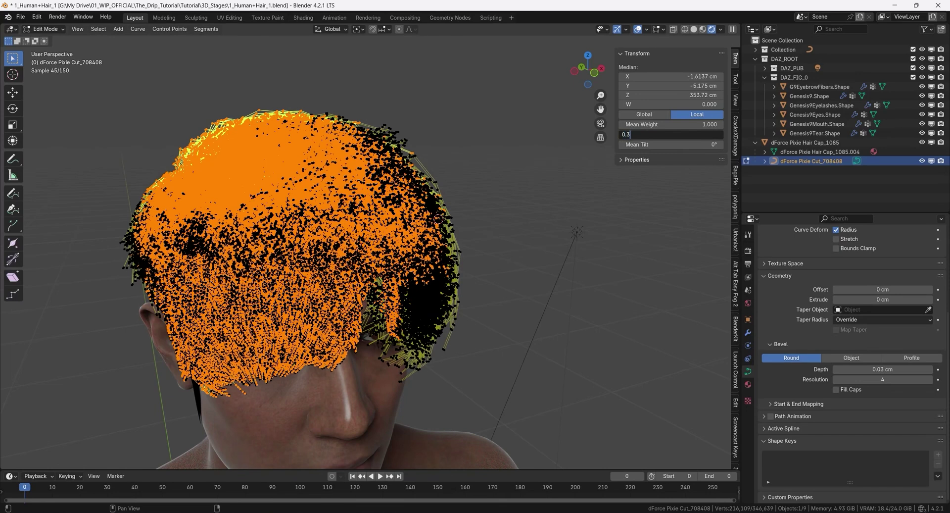
{"action": "type", "text": ".3"}
{"action": "key", "text": "Return"}
Shrink the strand point selection once more and set its mean radius to 0.4.
{"action": "key", "text": "ctrl+KP_Subtract"}
{"action": "left_click", "coordinate": [675, 135]}
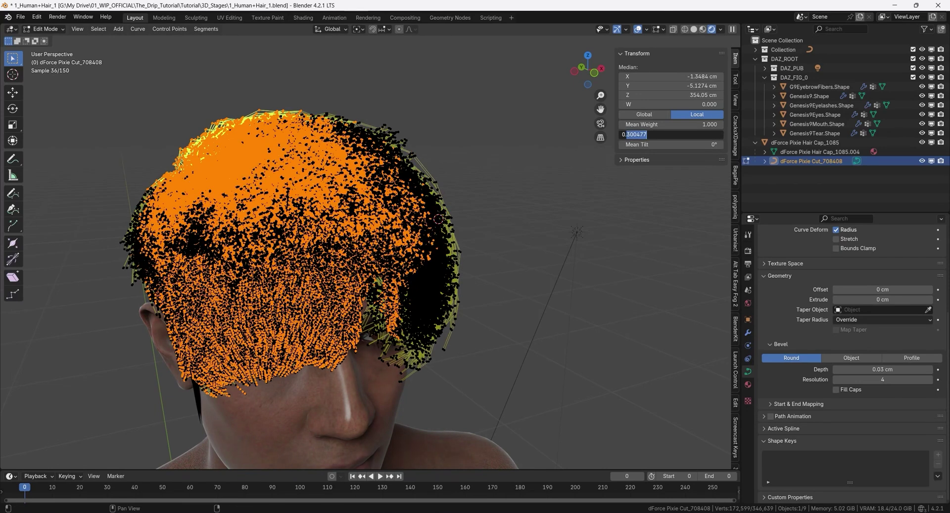
{"action": "type", "text": "0.4"}
{"action": "key", "text": "Return"}
Shrink the control point selection another level and set its mean radius to 0.6.
{"action": "key", "text": "ctrl+KP_Subtract"}
{"action": "left_click", "coordinate": [675, 136]}
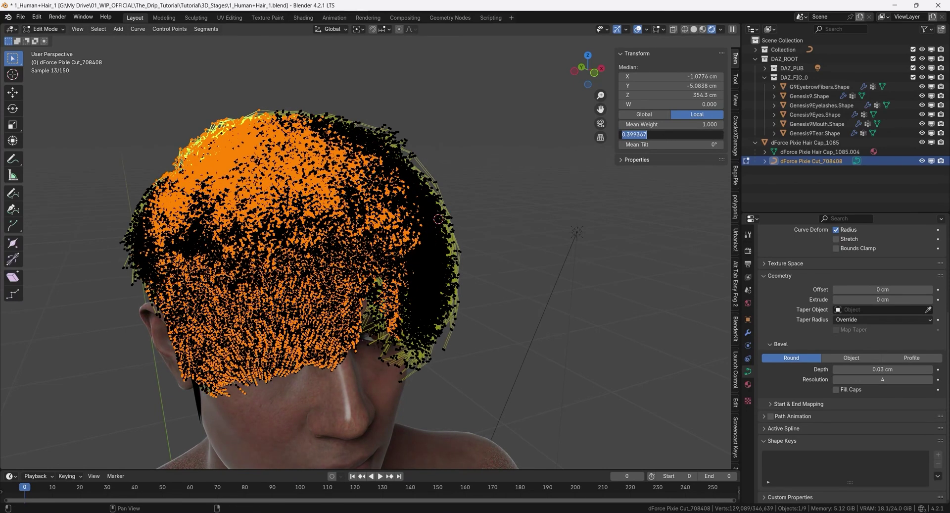
{"action": "type", "text": "06"}
{"action": "key", "text": "BackSpace"}
{"action": "type", "text": ".6"}
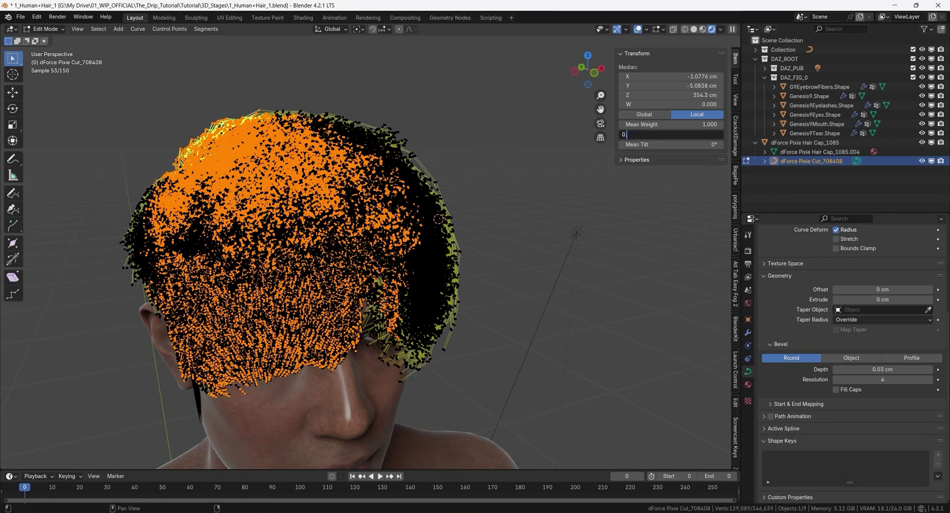
{"action": "key", "text": "Return"}
Shrink the selection one more level and set the mean radius of the remaining points to 0.8.
{"action": "key", "text": "ctrl+KP_Subtract"}
{"action": "left_click", "coordinate": [704, 136]}
{"action": "type", "text": "0."}
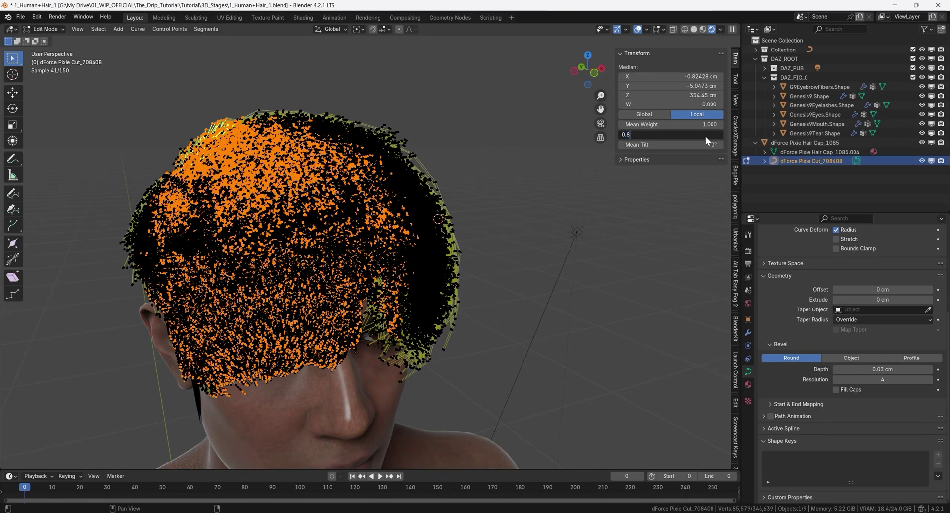
{"action": "key", "text": "Return"}
Shrink the selection a final level, set its mean radius to 1, and return to Object Mode with nothing selected.
{"action": "key", "text": "ctrl+KP_Subtract"}
{"action": "double_click", "coordinate": [668, 134]}
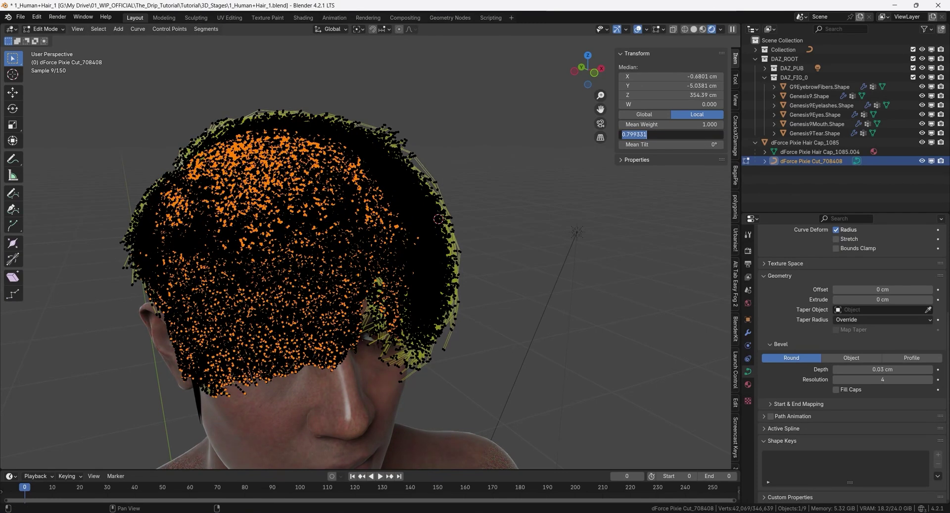
{"action": "type", "text": "1"}
{"action": "key", "text": "Return"}
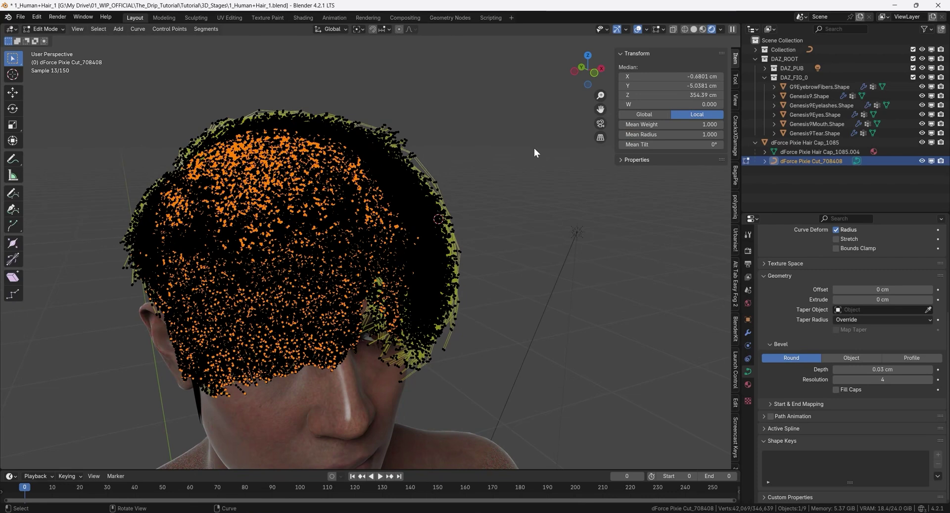
{"action": "key", "text": "Tab"}
{"action": "left_click", "coordinate": [533, 148]}
Examine the tapered hair strands around the fringe and the parting.
{"action": "left_click_drag", "start_coordinate": [485, 187], "coordinate": [521, 273], "text": "alt"}
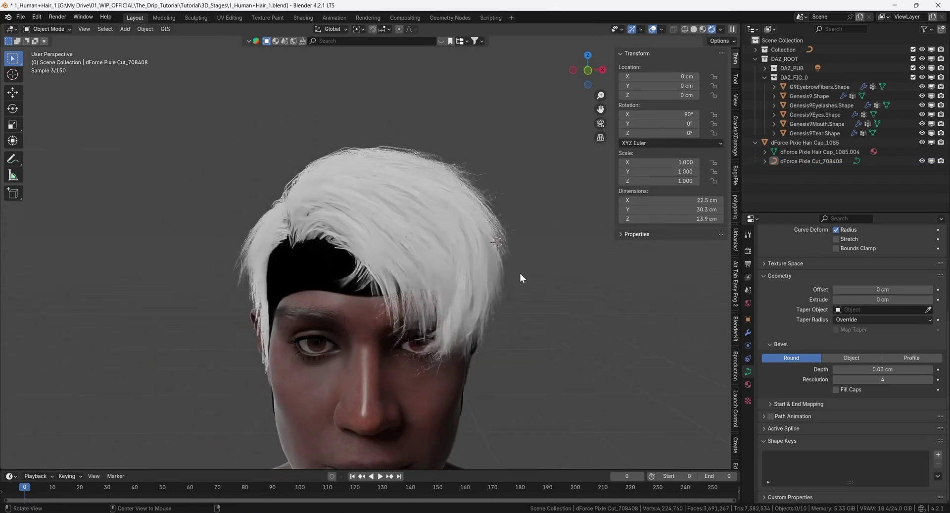
{"action": "scroll", "coordinate": [520, 277], "scroll_direction": "up", "scroll_amount": 5}
{"action": "scroll", "coordinate": [321, 305], "scroll_direction": "down", "scroll_amount": 6}
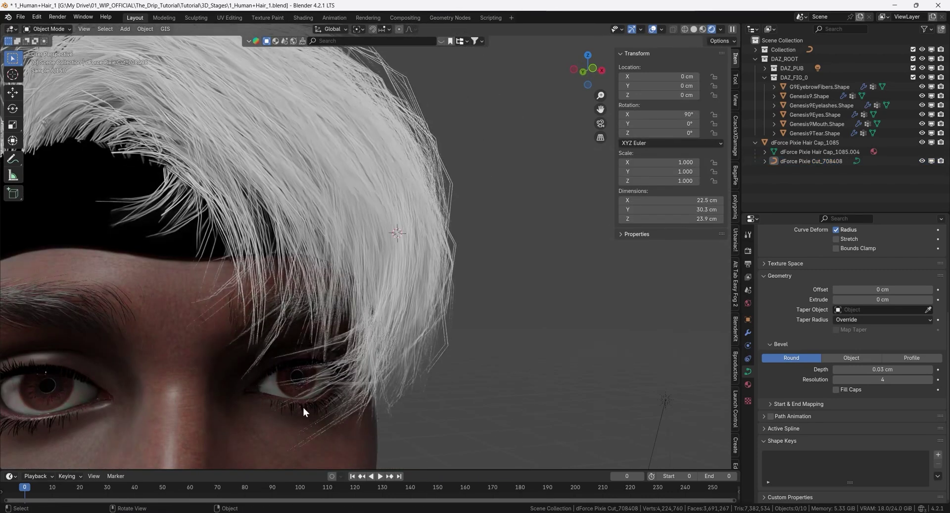
{"action": "middle_click_drag", "start_coordinate": [303, 405], "coordinate": [304, 213]}
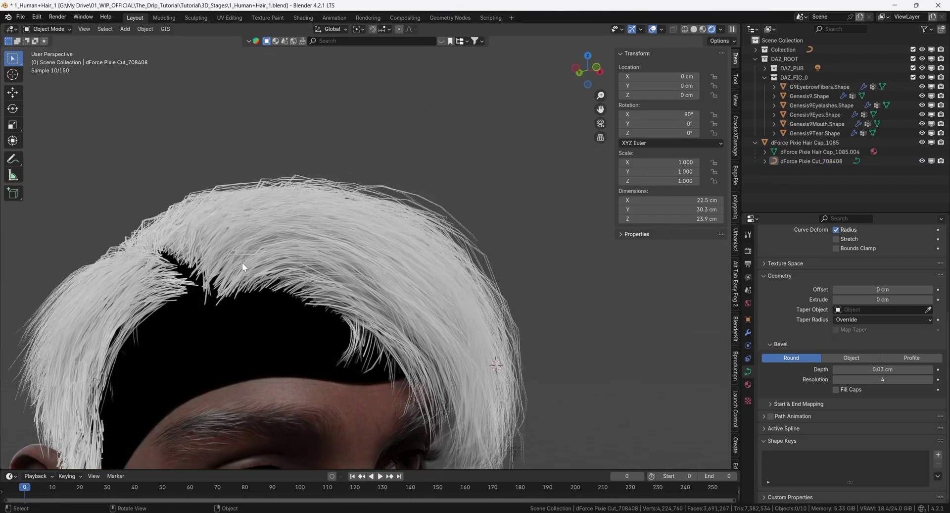
{"action": "scroll", "coordinate": [253, 291], "scroll_direction": "down", "scroll_amount": 5}
{"action": "middle_click_drag", "start_coordinate": [352, 242], "coordinate": [350, 267]}
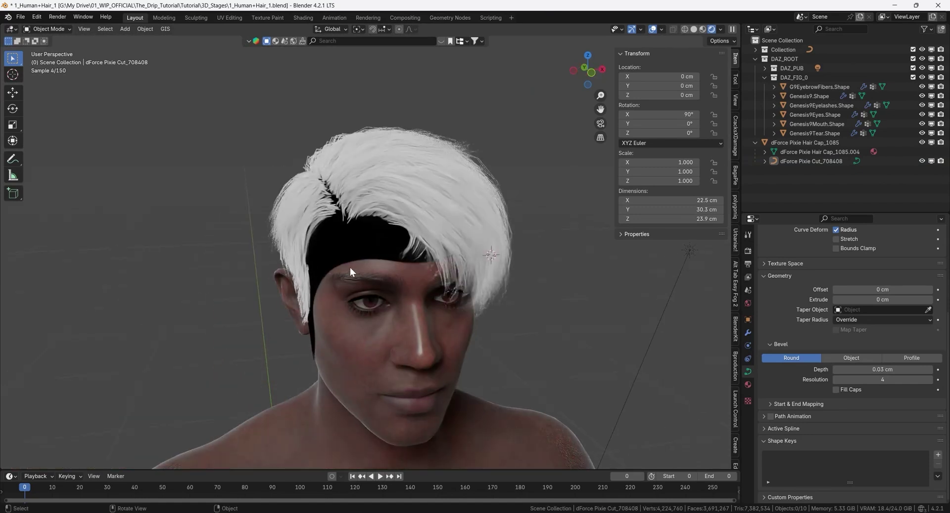
Turn off Camera, Diffuse, Glossy, Transmission, Volume Scatter and Shadow ray visibility for the black hair cap.
{"action": "left_click", "coordinate": [361, 242]}
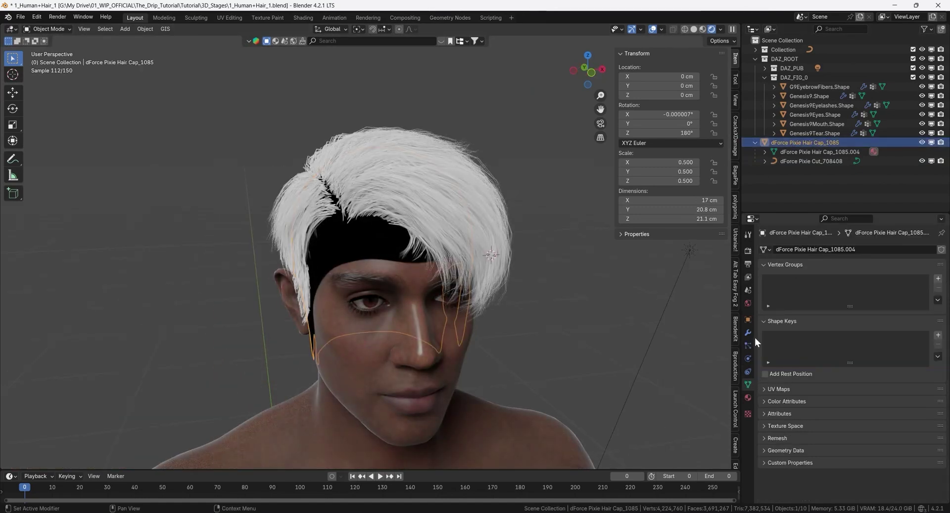
{"action": "left_click", "coordinate": [748, 319]}
{"action": "scroll", "coordinate": [806, 374], "scroll_direction": "down", "scroll_amount": 1}
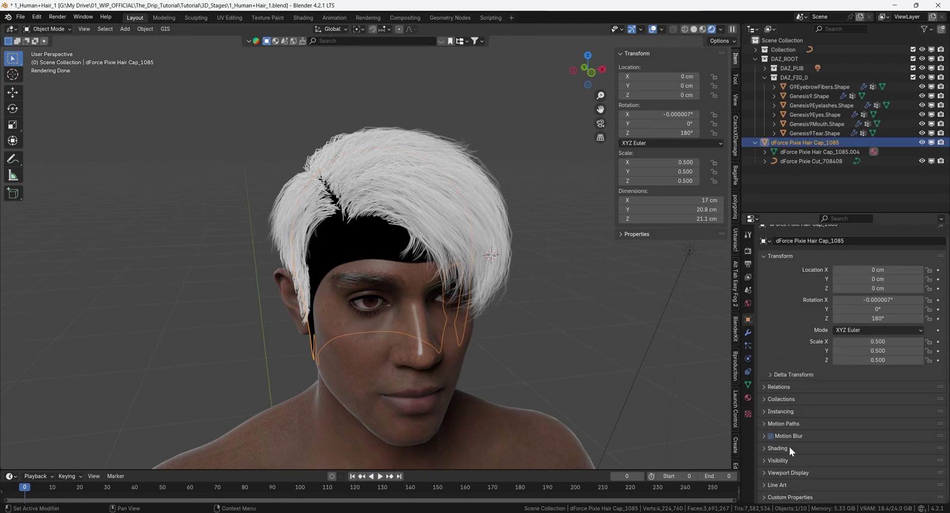
{"action": "left_click", "coordinate": [768, 459]}
{"action": "scroll", "coordinate": [801, 438], "scroll_direction": "down", "scroll_amount": 8}
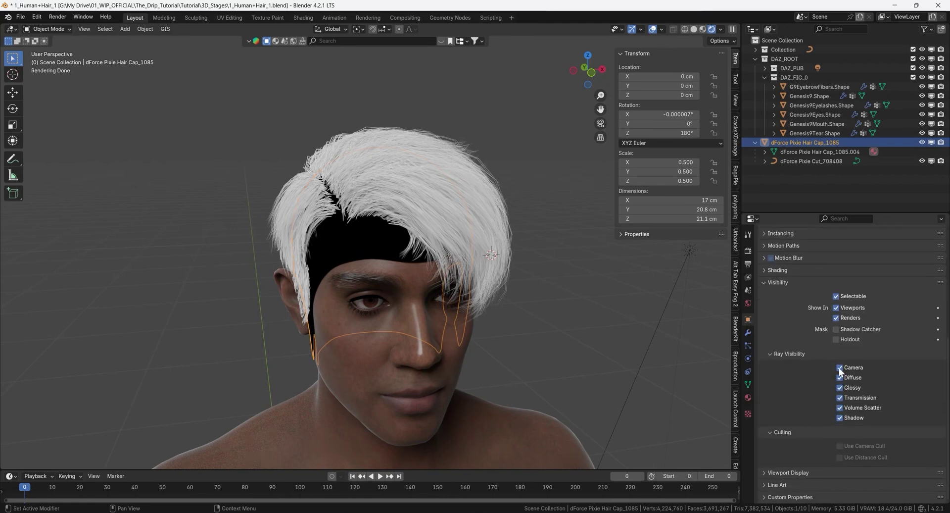
{"action": "left_click", "coordinate": [839, 367]}
{"action": "left_click_drag", "start_coordinate": [841, 378], "coordinate": [840, 418]}
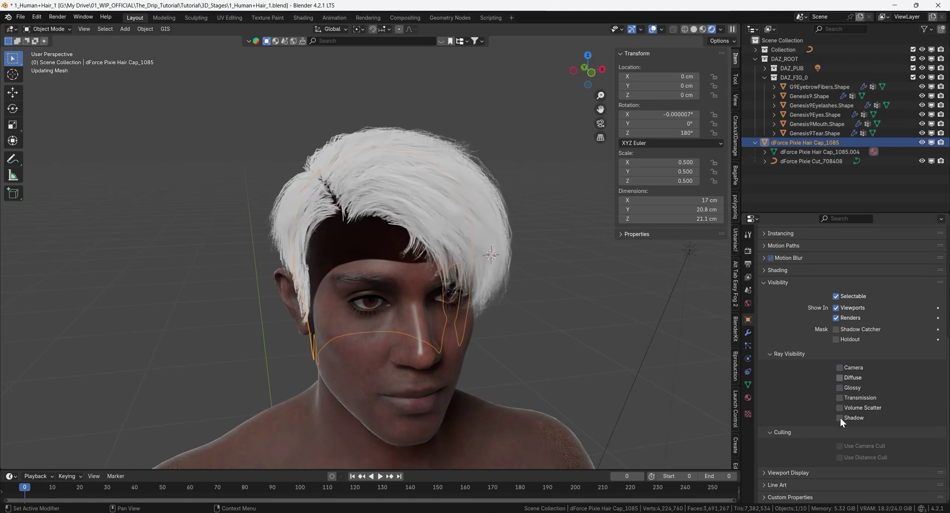
Select the hair curves and create a new material named Hair for them in the Shading workspace.
{"action": "middle_click_drag", "start_coordinate": [594, 277], "coordinate": [349, 278]}
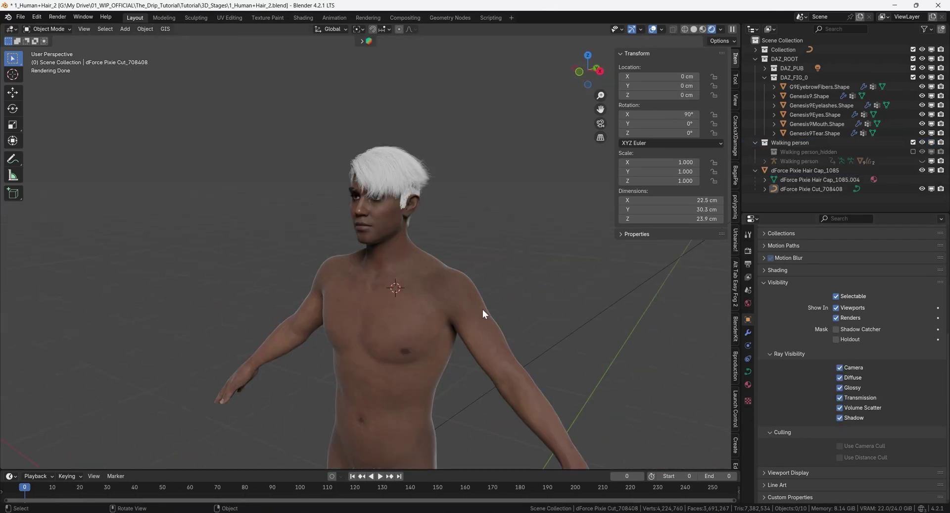
{"action": "left_click", "coordinate": [411, 176]}
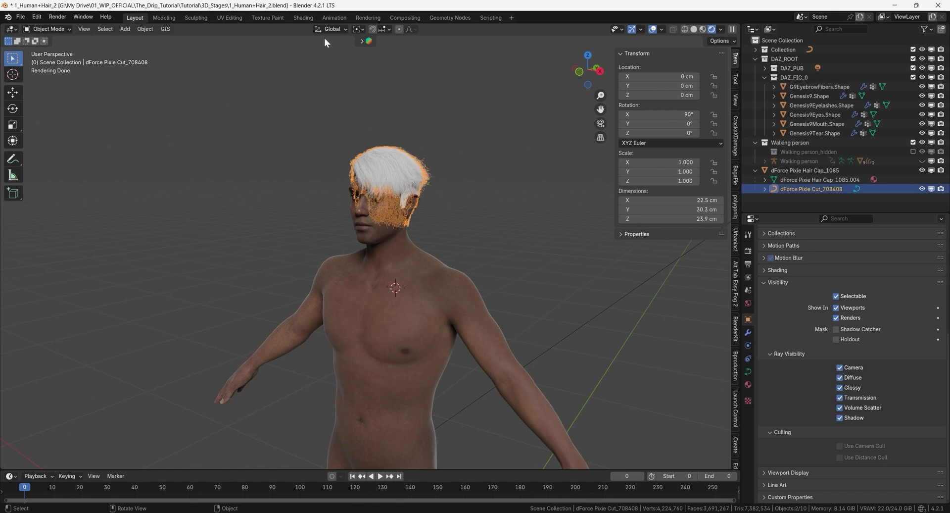
{"action": "left_click", "coordinate": [303, 18]}
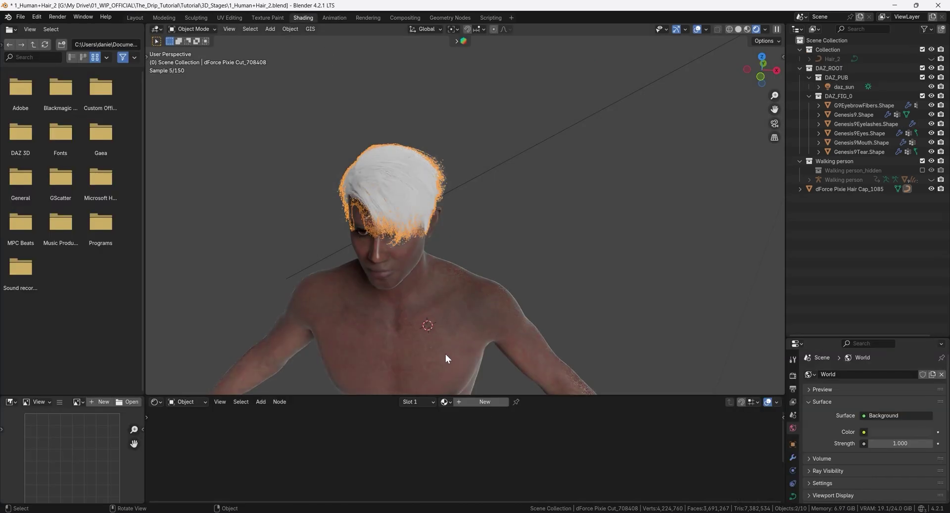
{"action": "left_click", "coordinate": [484, 403]}
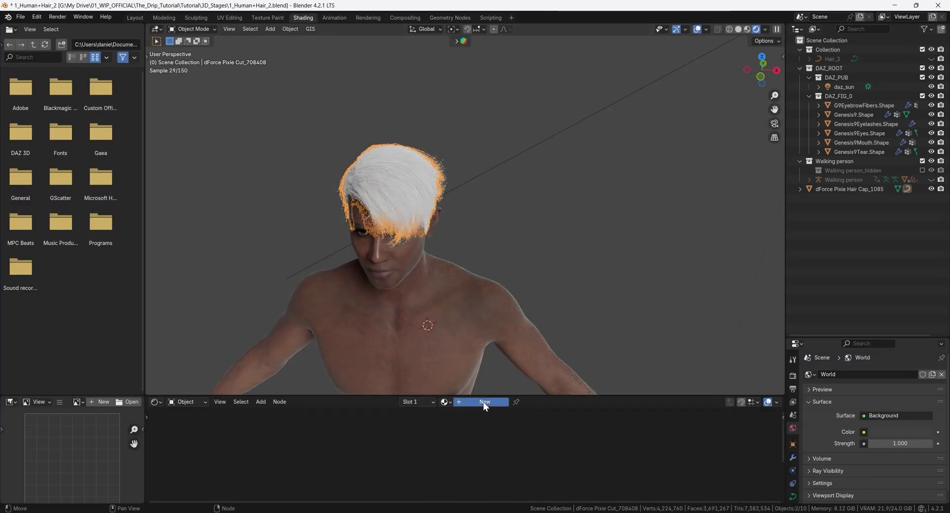
{"action": "type", "text": "Hair"}
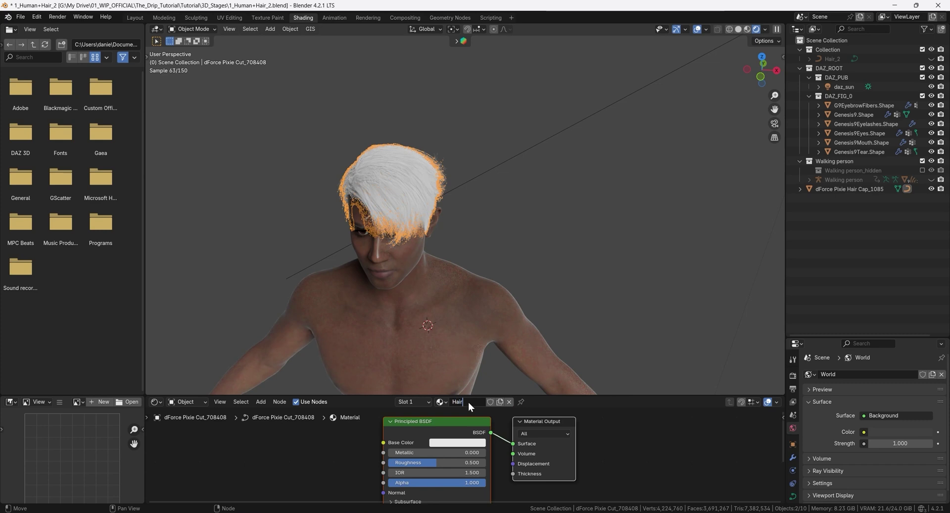
{"action": "key", "text": "Return"}
Enlarge the shader node area and delete the Principled BSDF node from the Hair material.
{"action": "left_click_drag", "start_coordinate": [473, 395], "coordinate": [471, 266]}
{"action": "left_click_drag", "start_coordinate": [484, 180], "coordinate": [439, 179], "text": "alt"}
{"action": "scroll", "coordinate": [374, 343], "scroll_direction": "up", "scroll_amount": 2}
{"action": "left_click_drag", "start_coordinate": [375, 344], "coordinate": [361, 336], "text": "alt"}
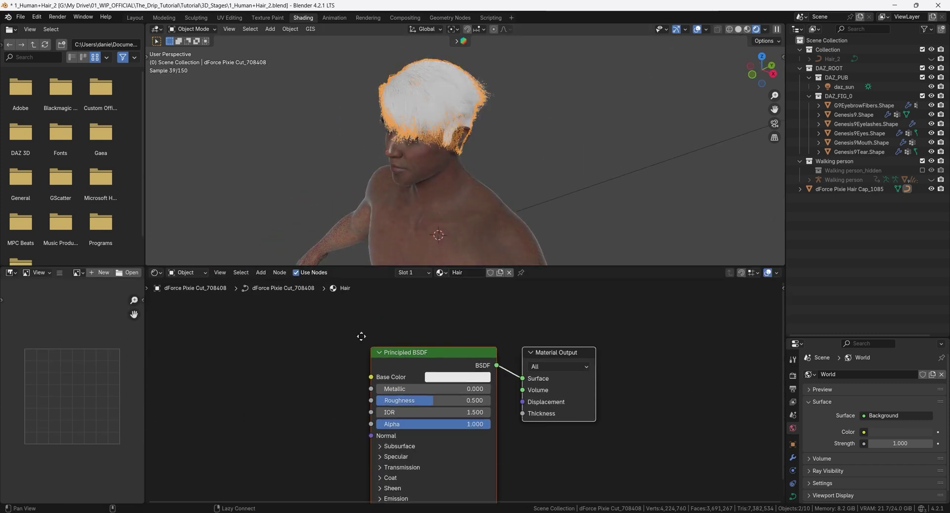
{"action": "middle_click_drag", "start_coordinate": [361, 336], "coordinate": [365, 336]}
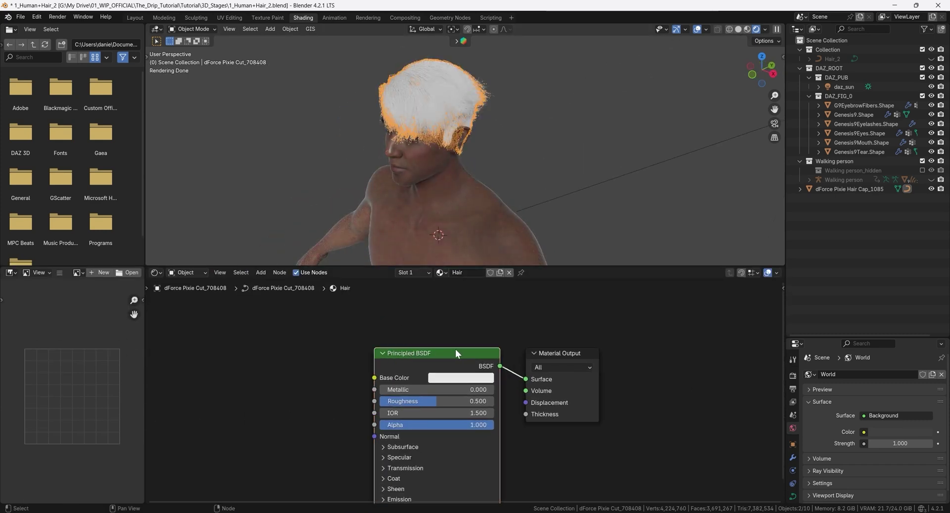
{"action": "key", "text": "Delete"}
Add a Noise Texture node and connect its Fac output to the Material Output's Surface input.
{"action": "key", "text": "shift+a"}
{"action": "type", "text": "noise"}
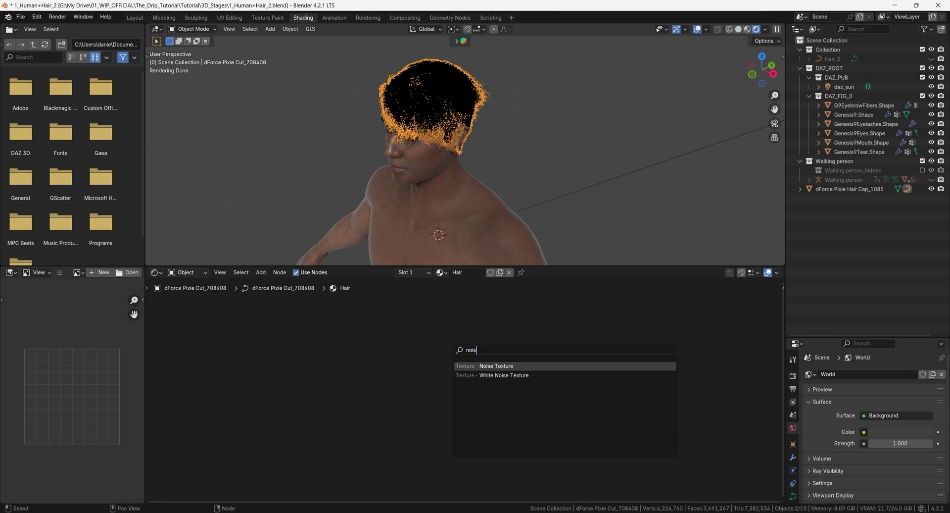
{"action": "key", "text": "Return"}
{"action": "left_click", "coordinate": [421, 376]}
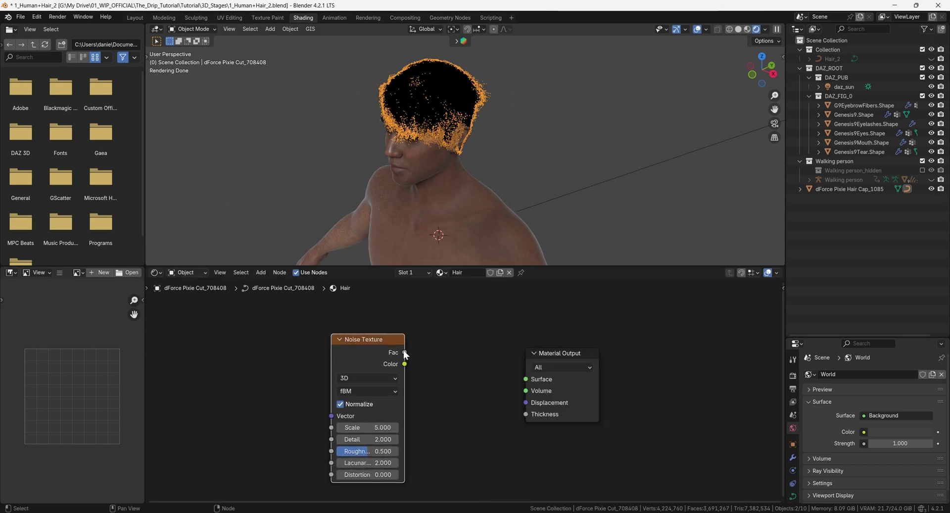
{"action": "left_click_drag", "start_coordinate": [404, 352], "coordinate": [526, 378]}
{"action": "left_click_drag", "start_coordinate": [369, 338], "coordinate": [325, 353]}
Insert a Color Ramp node on the link between the Noise Texture and the Material Output.
{"action": "key", "text": "shift+a"}
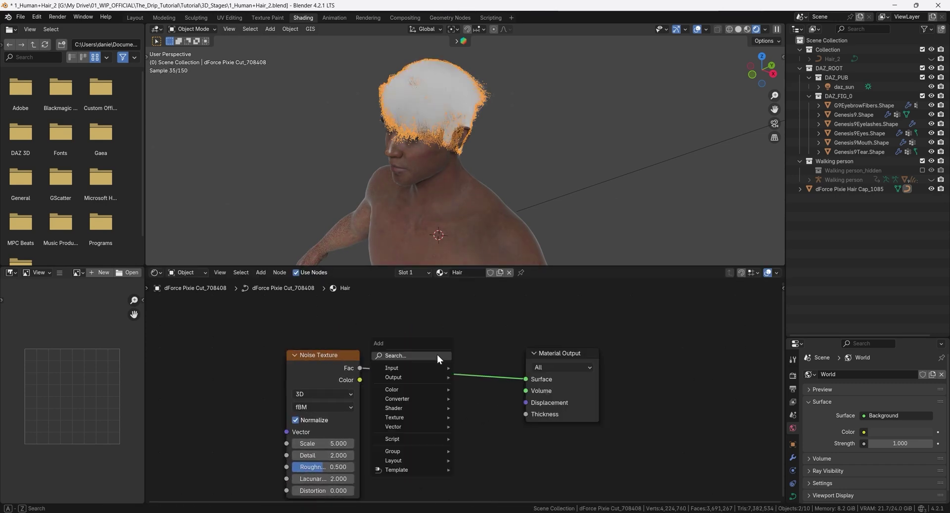
{"action": "left_click", "coordinate": [438, 356]}
{"action": "type", "text": "color"}
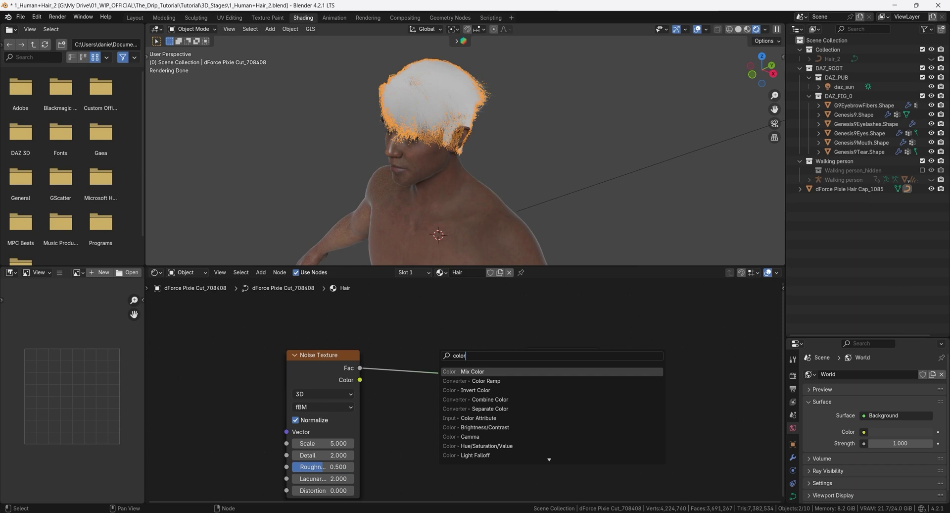
{"action": "key", "text": "Down"}
{"action": "key", "text": "Return"}
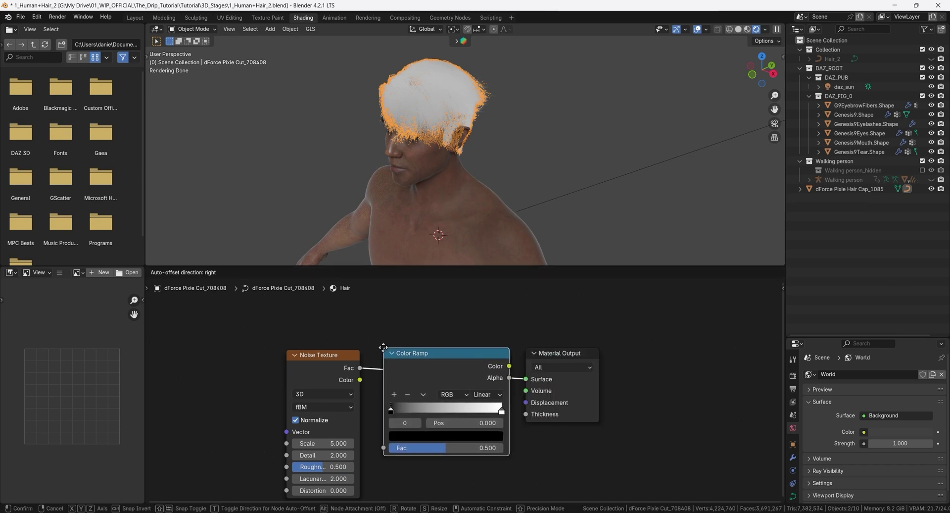
{"action": "left_click", "coordinate": [382, 348]}
Move the Color Ramp's black and white stops close together near the middle, with the white stop at 0.513.
{"action": "left_click_drag", "start_coordinate": [391, 410], "coordinate": [442, 410]}
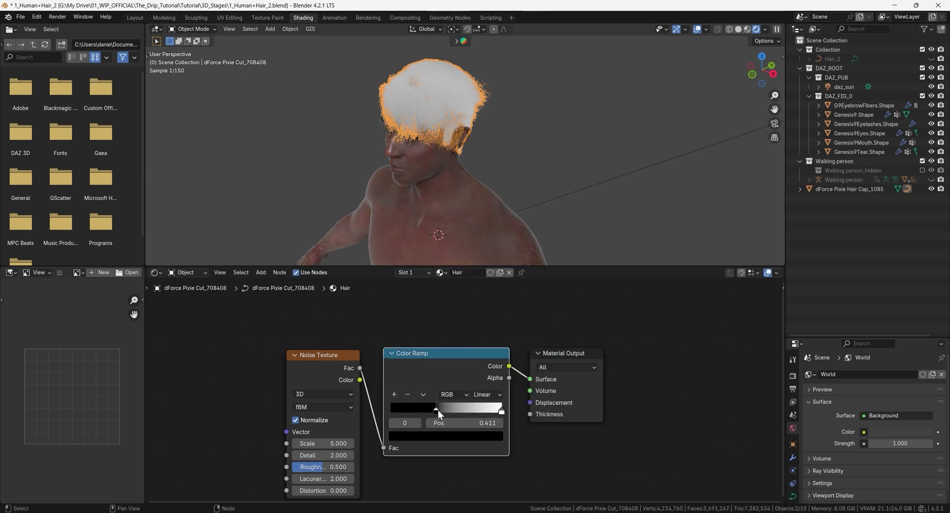
{"action": "left_click_drag", "start_coordinate": [502, 410], "coordinate": [451, 414]}
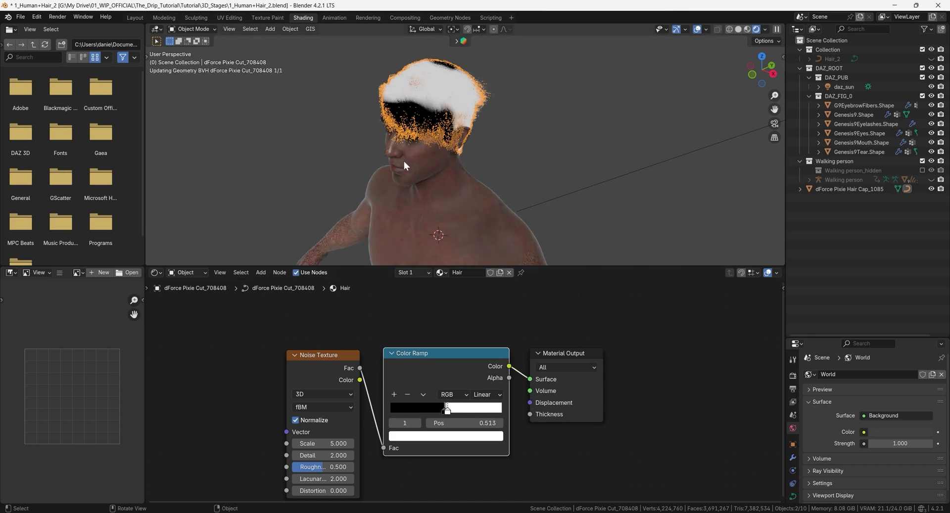
{"action": "middle_click_drag", "start_coordinate": [403, 161], "coordinate": [438, 124]}
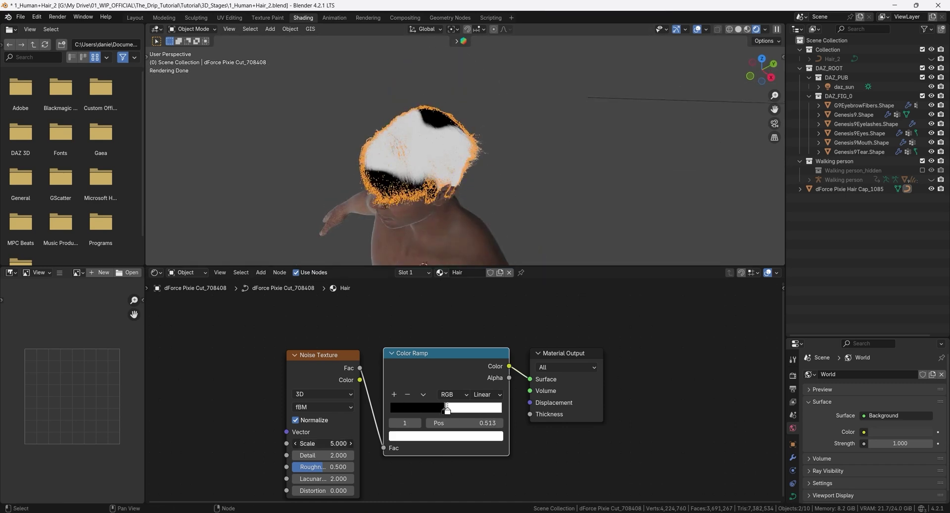
Set the Noise Texture's scale to 10.
{"action": "left_click", "coordinate": [322, 444]}
{"action": "type", "text": "10"}
{"action": "key", "text": "Return"}
Make room beside the existing nodes and add Texture Coordinate and Mapping nodes feeding the Noise Texture's vector.
{"action": "left_click", "coordinate": [363, 345]}
{"action": "middle_click_drag", "start_coordinate": [345, 349], "coordinate": [509, 307]}
{"action": "key", "text": "ctrl+t"}
{"action": "left_click_drag", "start_coordinate": [295, 348], "coordinate": [259, 345]}
{"action": "left_click_drag", "start_coordinate": [392, 353], "coordinate": [359, 351]}
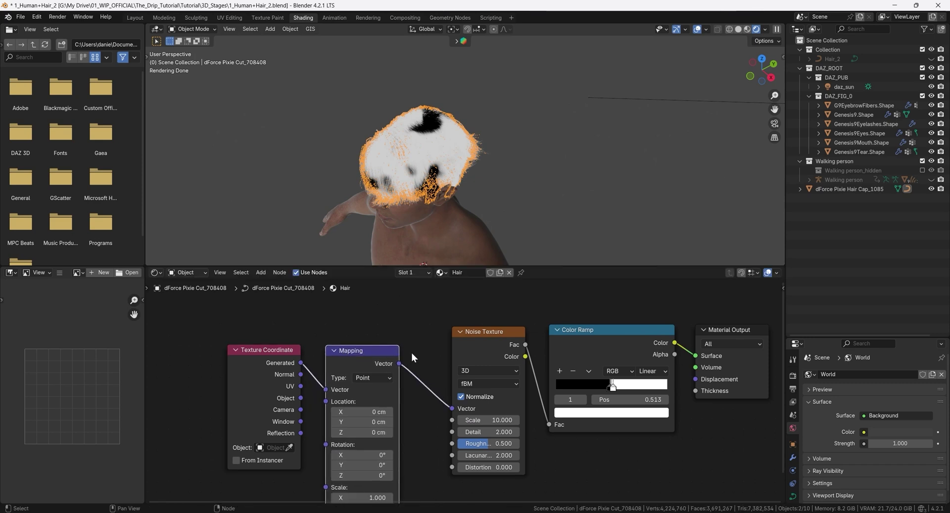
Look up the Node Wrangler add-on in the preferences by searching for "node", and close the preferences.
{"action": "left_click", "coordinate": [34, 16]}
{"action": "left_click", "coordinate": [70, 147]}
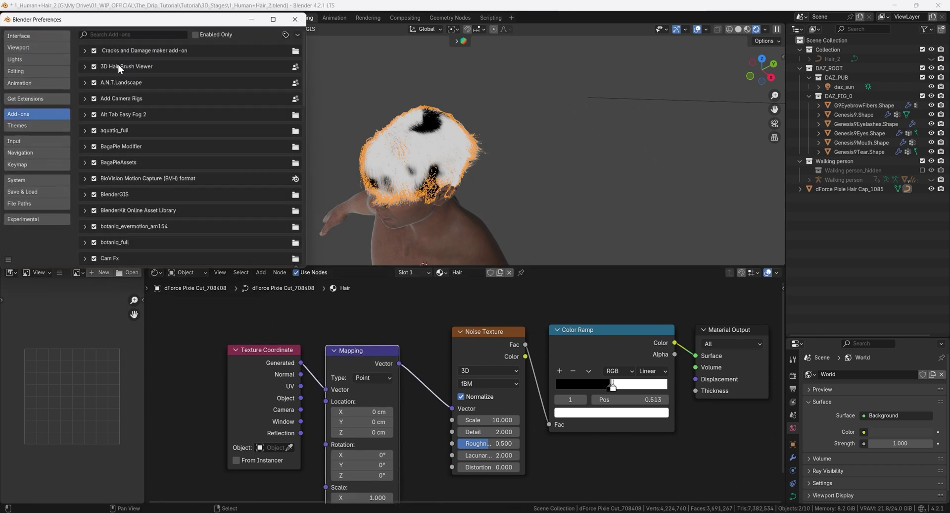
{"action": "left_click", "coordinate": [120, 36]}
{"action": "type", "text": "node"}
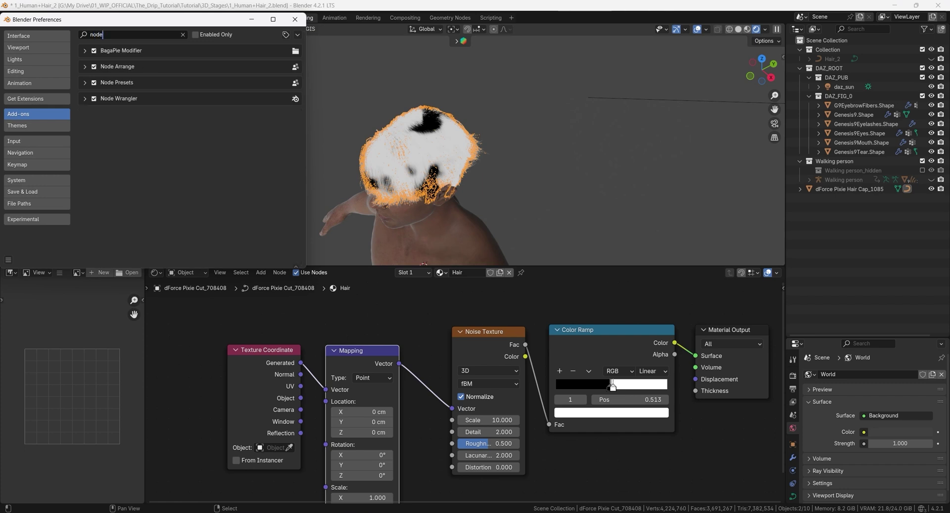
{"action": "left_click", "coordinate": [295, 19]}
Feed the Mapping node's vector from the Texture Coordinate's Normal output and inspect the strand colour variation up close.
{"action": "middle_click_drag", "start_coordinate": [272, 350], "coordinate": [302, 329]}
{"action": "left_click_drag", "start_coordinate": [301, 329], "coordinate": [305, 323]}
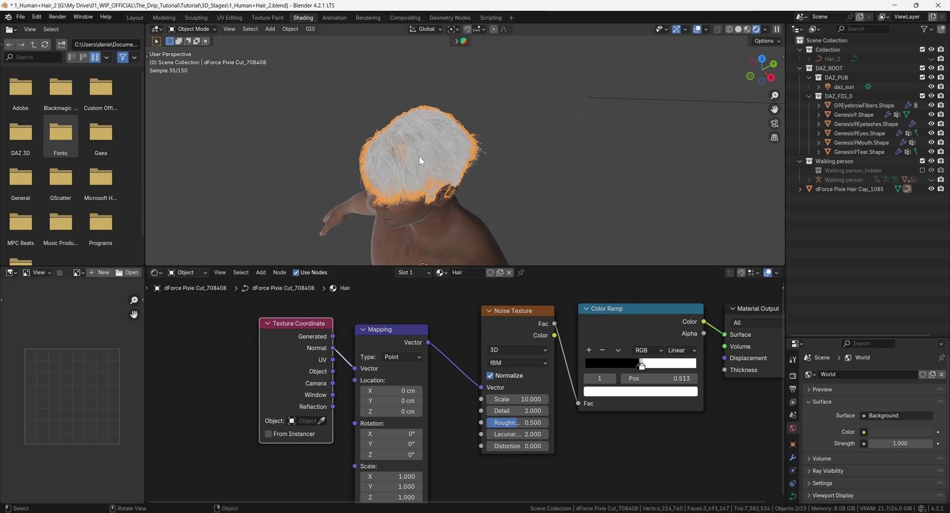
{"action": "scroll", "coordinate": [419, 156], "scroll_direction": "up", "scroll_amount": 8}
{"action": "middle_click_drag", "start_coordinate": [464, 198], "coordinate": [409, 119]}
{"action": "middle_click_drag", "start_coordinate": [401, 73], "coordinate": [471, 124]}
{"action": "scroll", "coordinate": [469, 412], "scroll_direction": "down", "scroll_amount": 4}
Change the Color Ramp's black stop to a very dark brown with hue 0.032, saturation 0.661 and value 0.004.
{"action": "scroll", "coordinate": [468, 412], "scroll_direction": "up", "scroll_amount": 3}
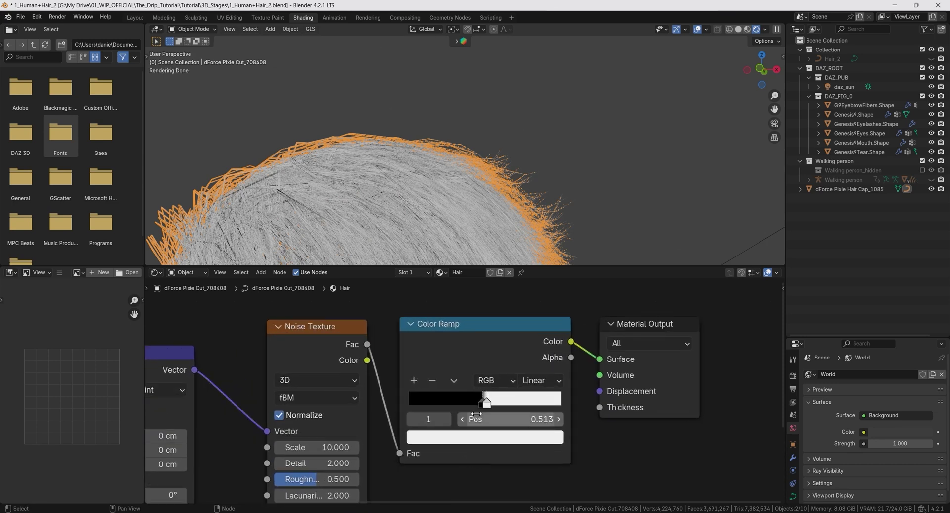
{"action": "left_click", "coordinate": [484, 403]}
{"action": "left_click", "coordinate": [476, 437]}
{"action": "left_click_drag", "start_coordinate": [557, 338], "coordinate": [551, 331]}
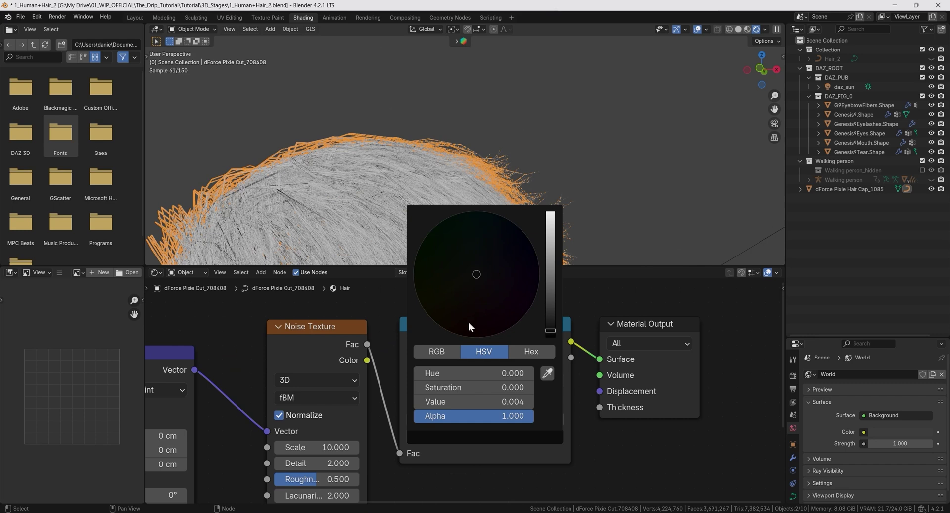
{"action": "left_click_drag", "start_coordinate": [468, 324], "coordinate": [468, 314]}
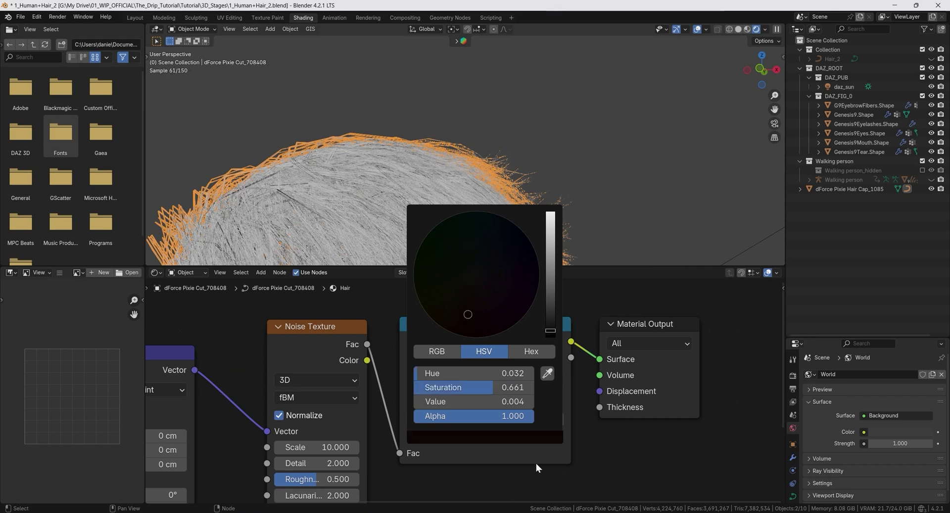
Change the Color Ramp's light stop to a very dark reddish brown with value 0.013.
{"action": "left_click", "coordinate": [488, 401]}
{"action": "left_click", "coordinate": [502, 435]}
{"action": "left_click_drag", "start_coordinate": [550, 324], "coordinate": [551, 323]}
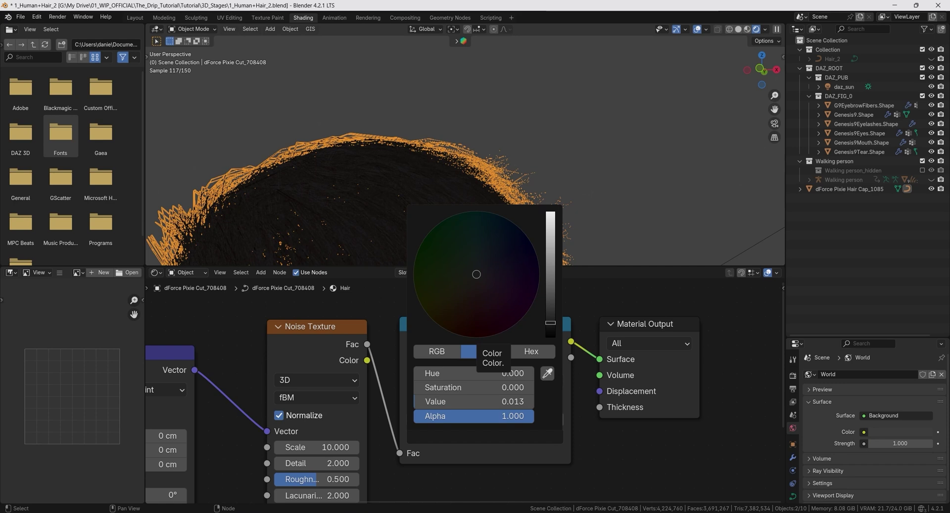
{"action": "left_click", "coordinate": [470, 302]}
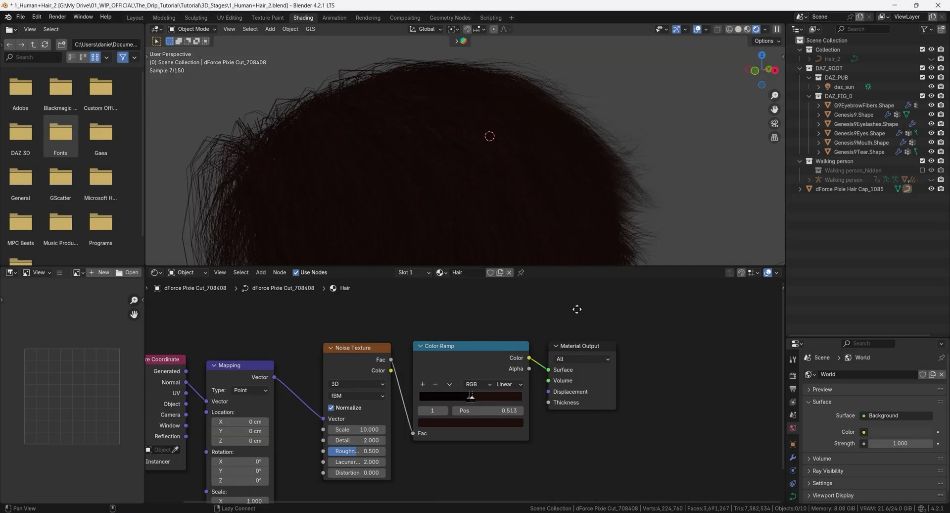
{"action": "middle_click_drag", "start_coordinate": [577, 309], "coordinate": [544, 307]}
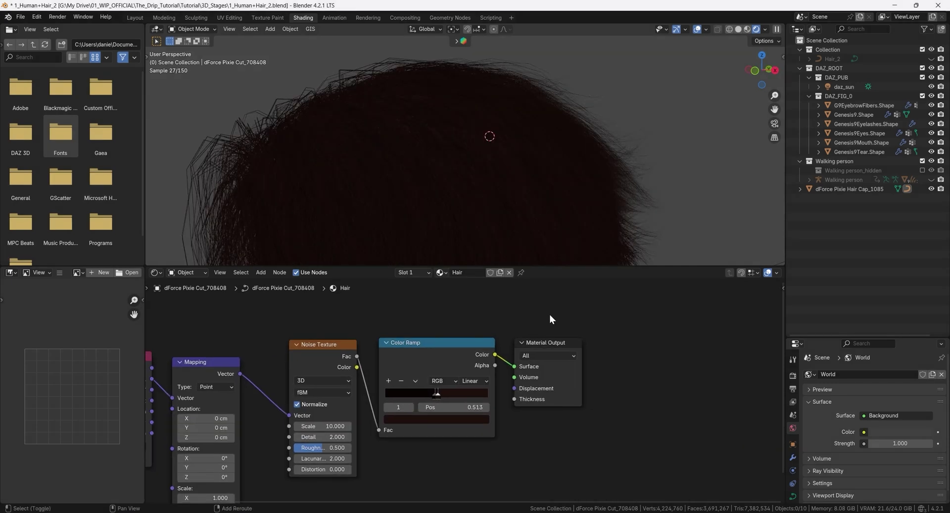
Add a Hair BSDF shader between the Color Ramp and the Material Output and check the hair from another angle.
{"action": "key", "text": "shift+a"}
{"action": "left_click", "coordinate": [555, 319]}
{"action": "type", "text": "hai"}
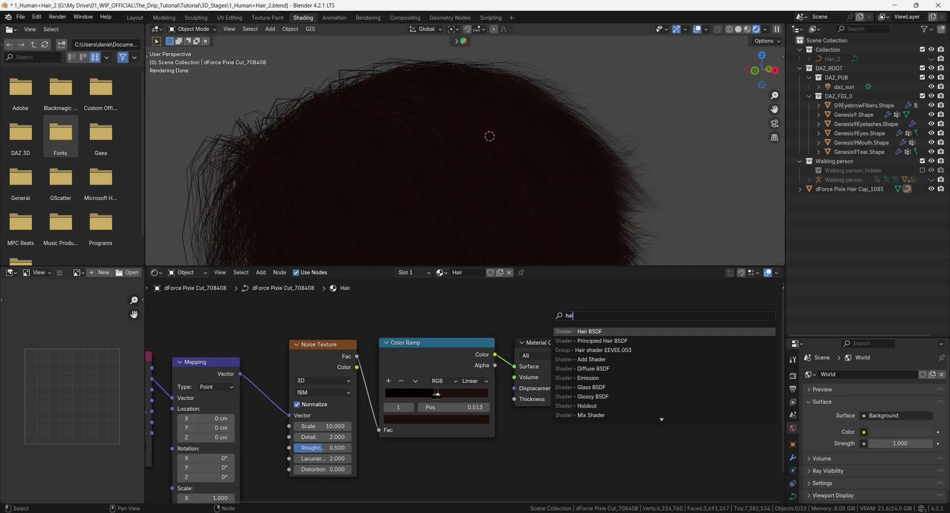
{"action": "key", "text": "Return"}
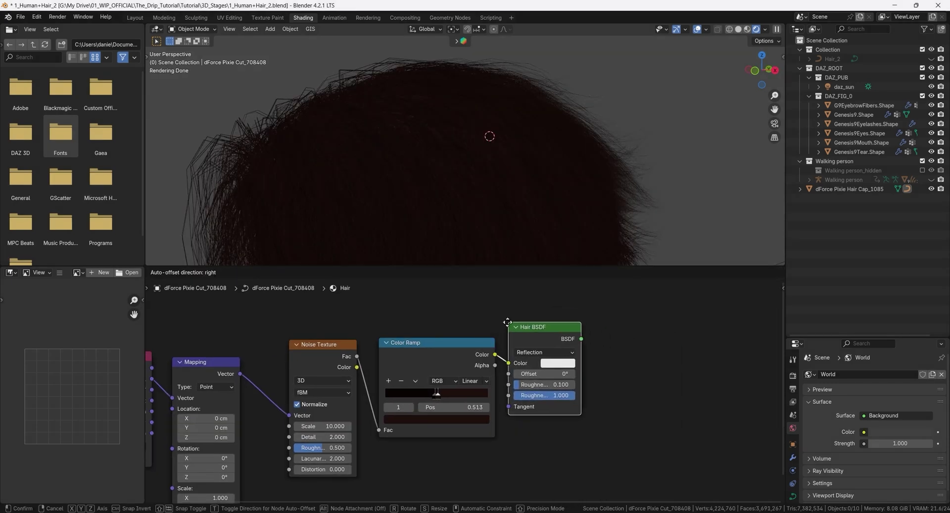
{"action": "left_click", "coordinate": [505, 322]}
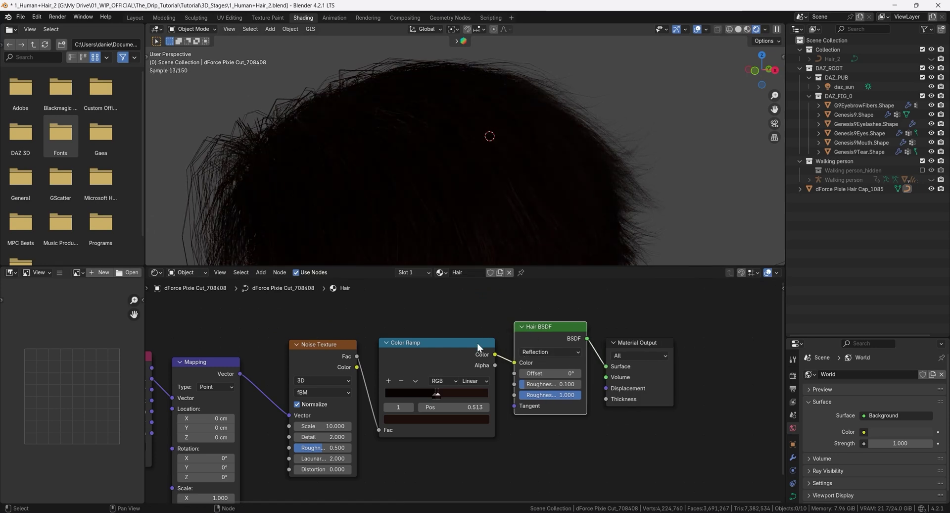
{"action": "middle_click_drag", "start_coordinate": [500, 187], "coordinate": [470, 163]}
{"action": "middle_click_drag", "start_coordinate": [586, 190], "coordinate": [513, 184]}
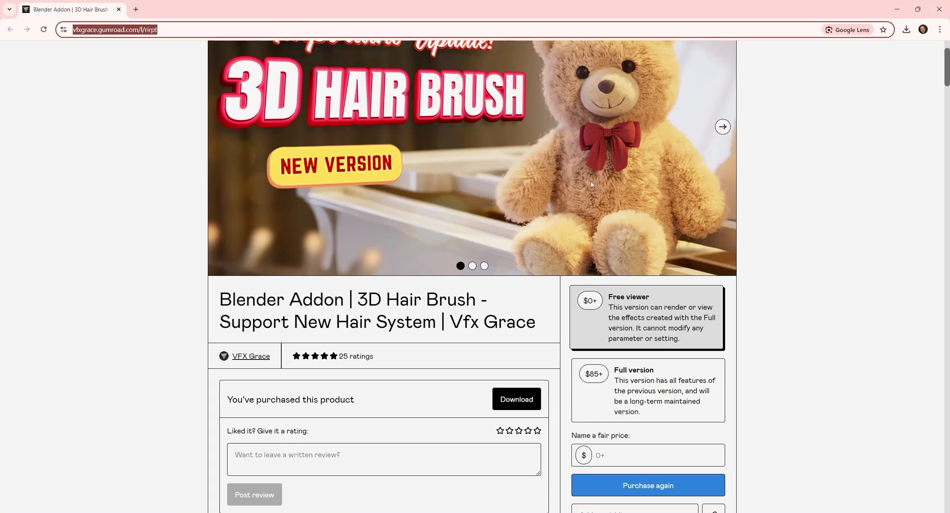
Review the 3D Hair Brush add-on's product page, including the Free viewer and Full version options.
{"action": "scroll", "coordinate": [514, 208], "scroll_direction": "up", "scroll_amount": 2}
{"action": "scroll", "coordinate": [491, 198], "scroll_direction": "down", "scroll_amount": 3}
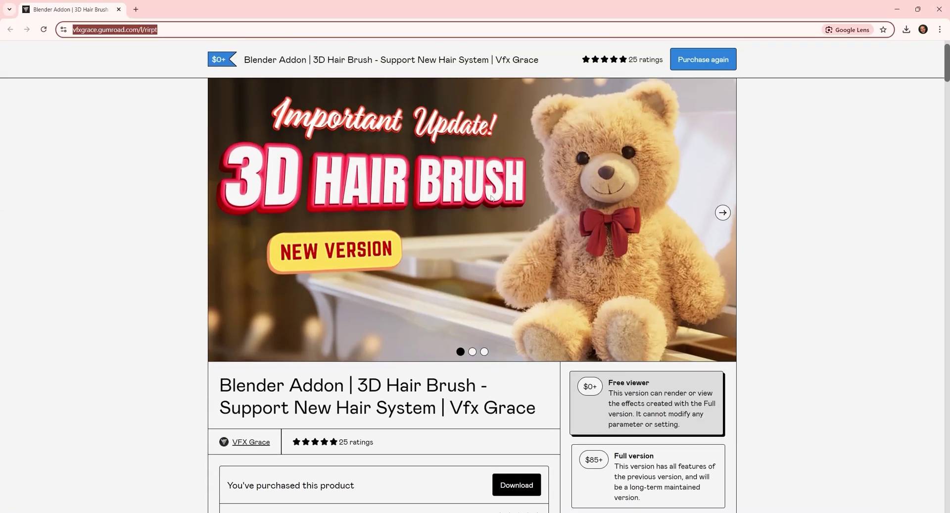
{"action": "scroll", "coordinate": [641, 265], "scroll_direction": "up", "scroll_amount": 2}
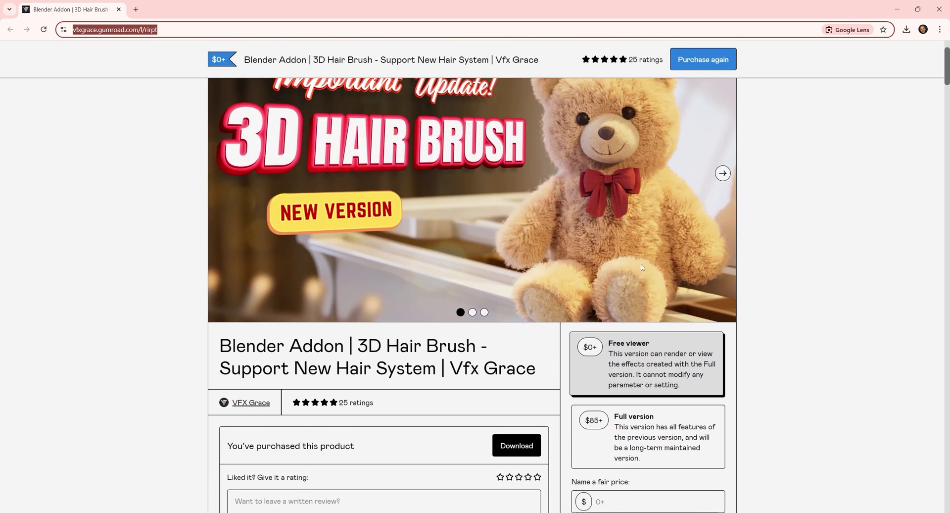
{"action": "scroll", "coordinate": [642, 267], "scroll_direction": "down", "scroll_amount": 2}
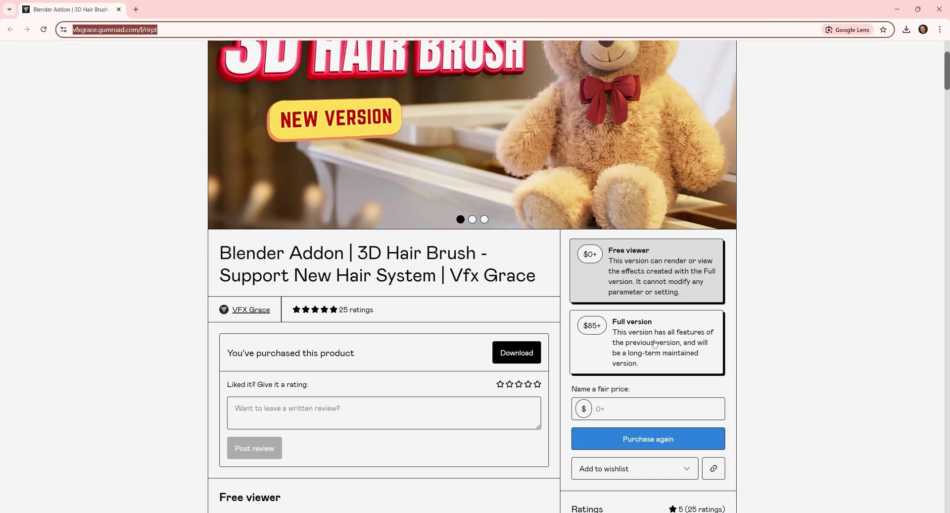
{"action": "scroll", "coordinate": [655, 343], "scroll_direction": "up", "scroll_amount": 3}
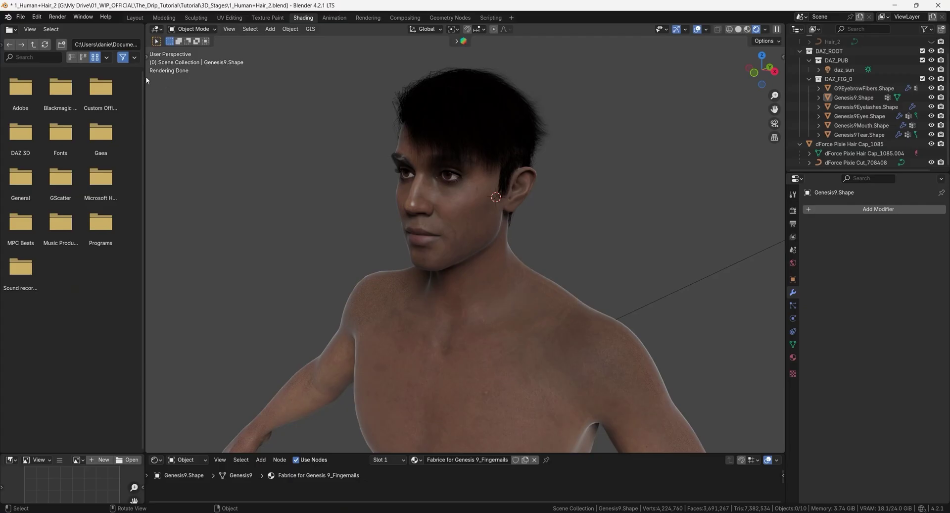
Look up the 3D Hair Brush Viewer entry and the Install from Disk option in the add-on preferences.
{"action": "left_click", "coordinate": [37, 17]}
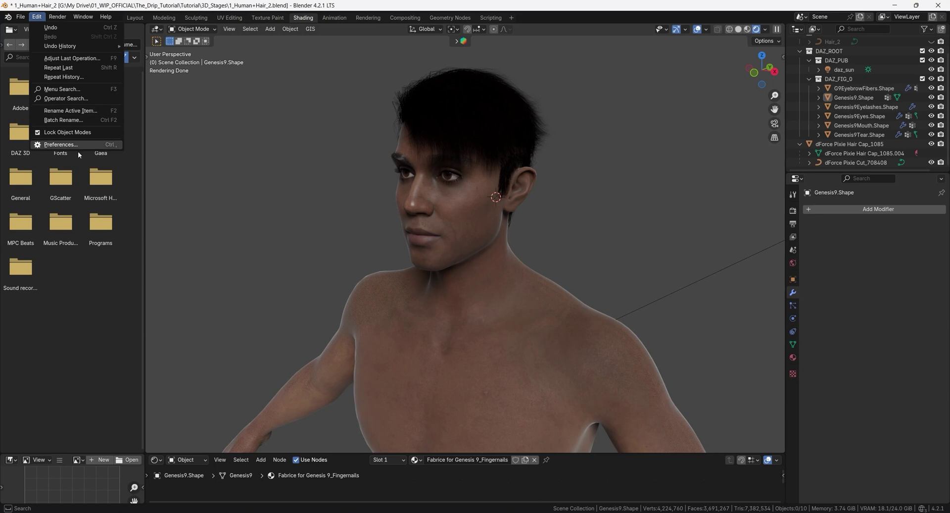
{"action": "left_click", "coordinate": [55, 145]}
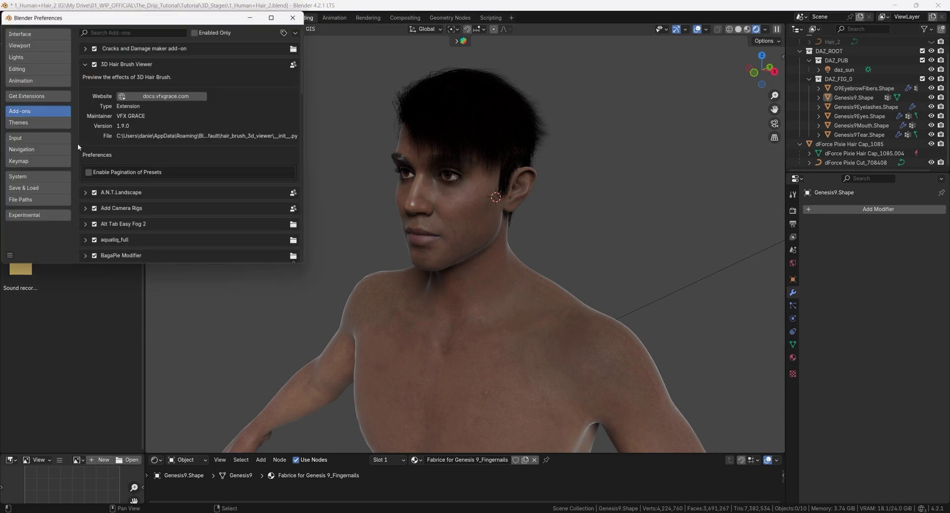
{"action": "left_click", "coordinate": [298, 31]}
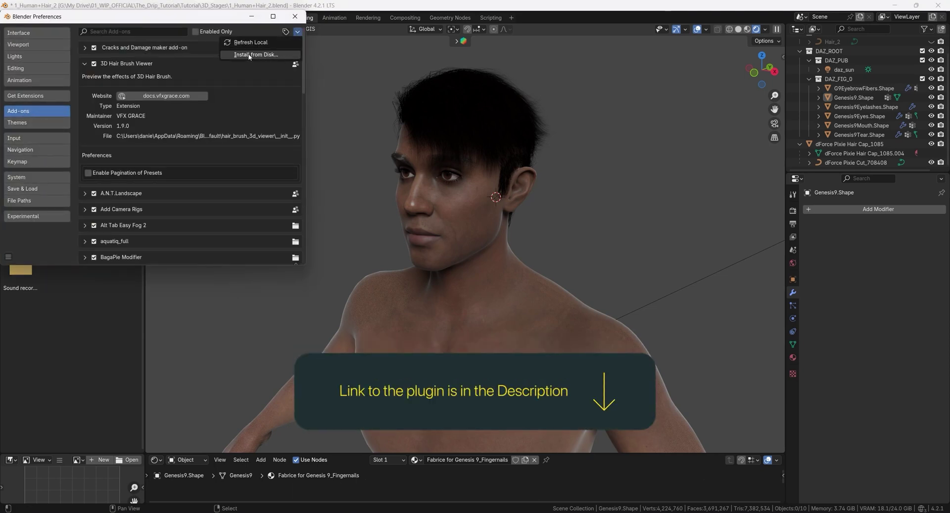
{"action": "left_click", "coordinate": [87, 63]}
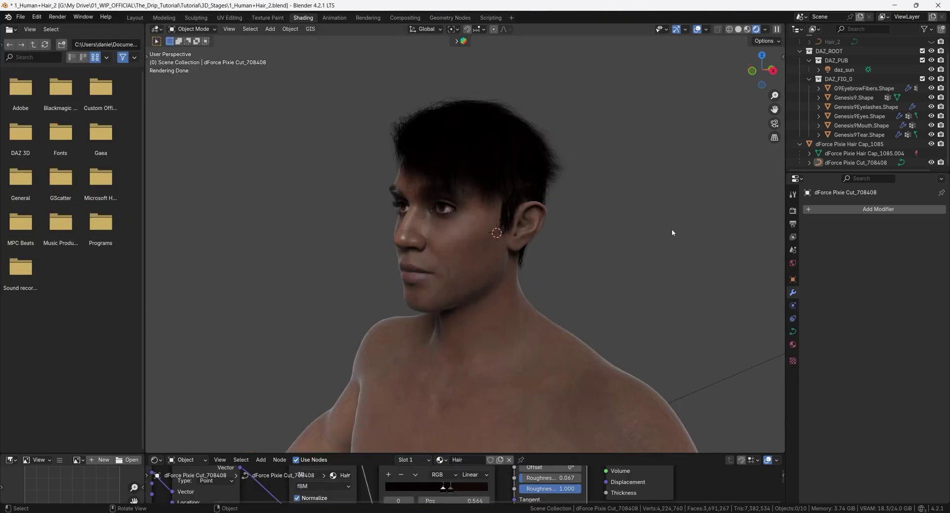
Browse the built-in hairstyle presets of 3D Hair Brush without loading one.
{"action": "key", "text": "n"}
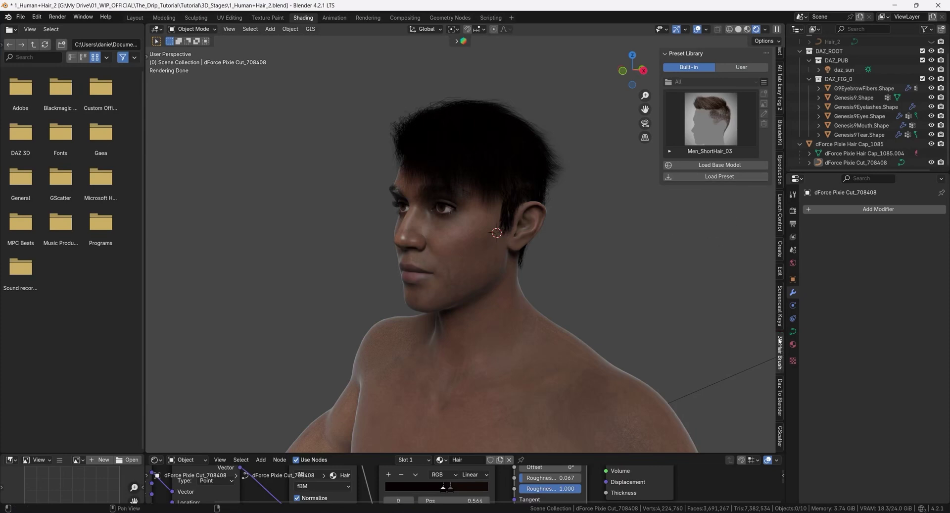
{"action": "left_click", "coordinate": [704, 99]}
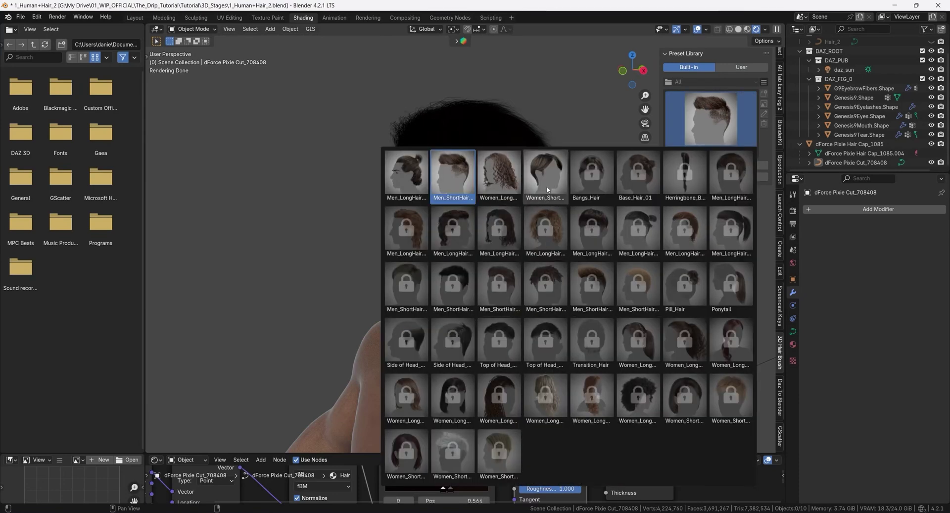
{"action": "left_click", "coordinate": [557, 88]}
{"action": "key", "text": "n"}
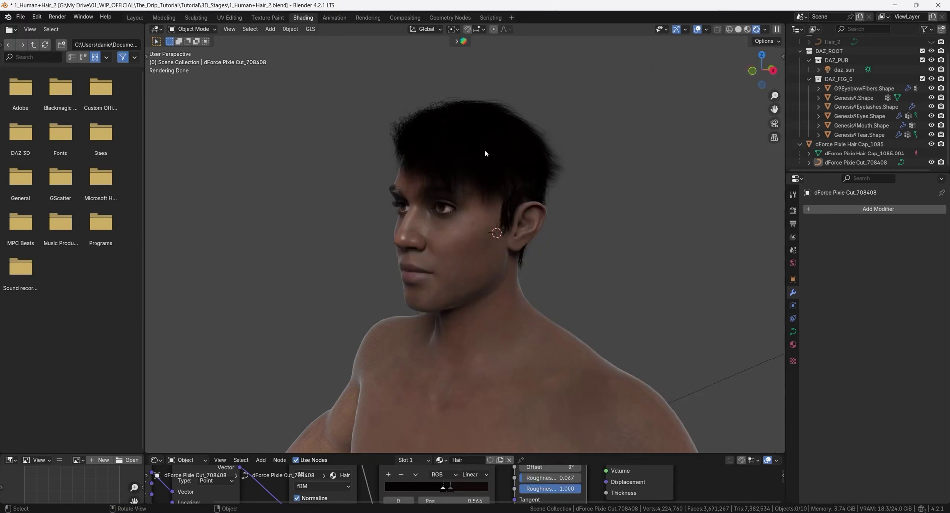
Hide the dForce Pixie Cut hair and its dForce Pixie Hair Cap in the viewport.
{"action": "left_click", "coordinate": [483, 149]}
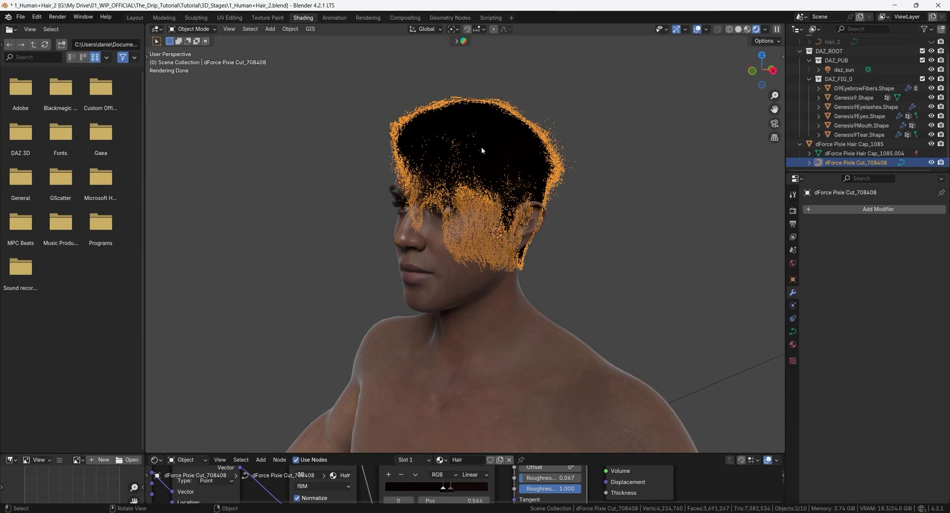
{"action": "key", "text": "h"}
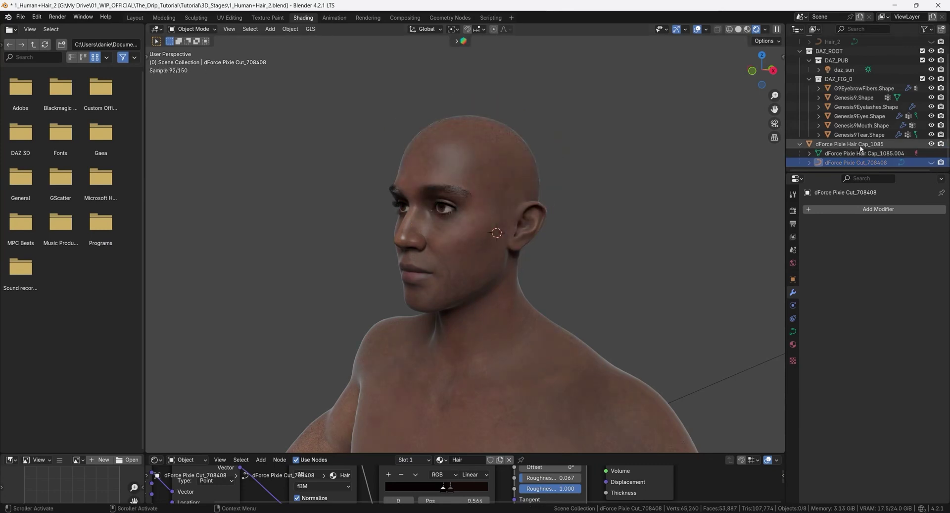
{"action": "left_click", "coordinate": [861, 146]}
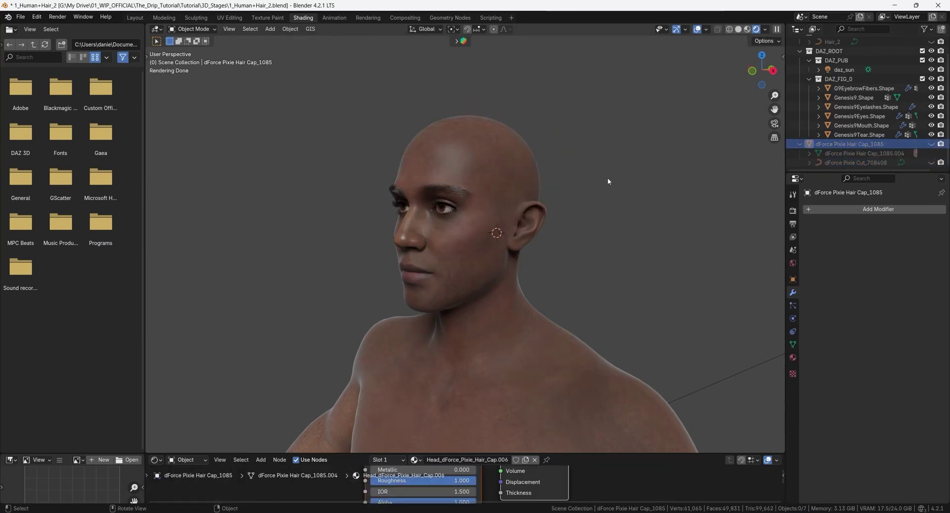
Select the Genesis9.Shape body and load the Men_ShortHair_03 preset with Bind Target enabled.
{"action": "left_click", "coordinate": [497, 349]}
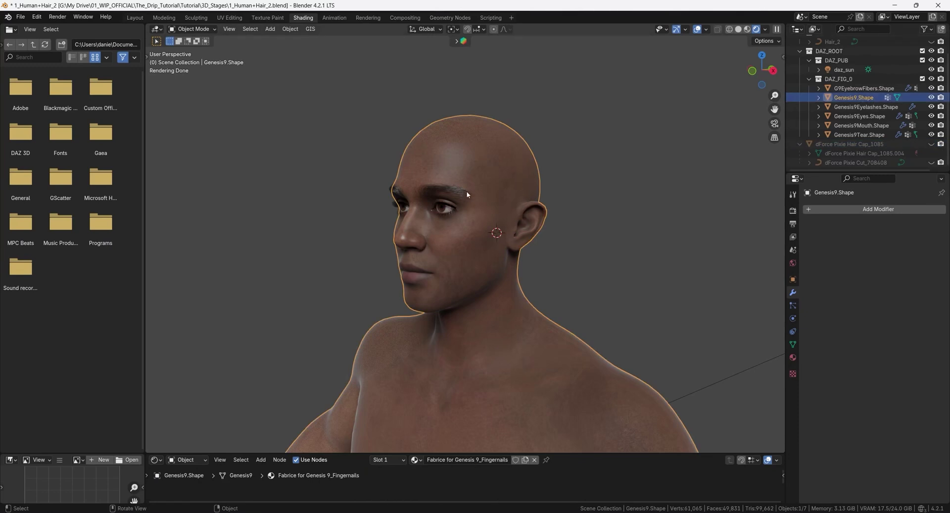
{"action": "key", "text": "n"}
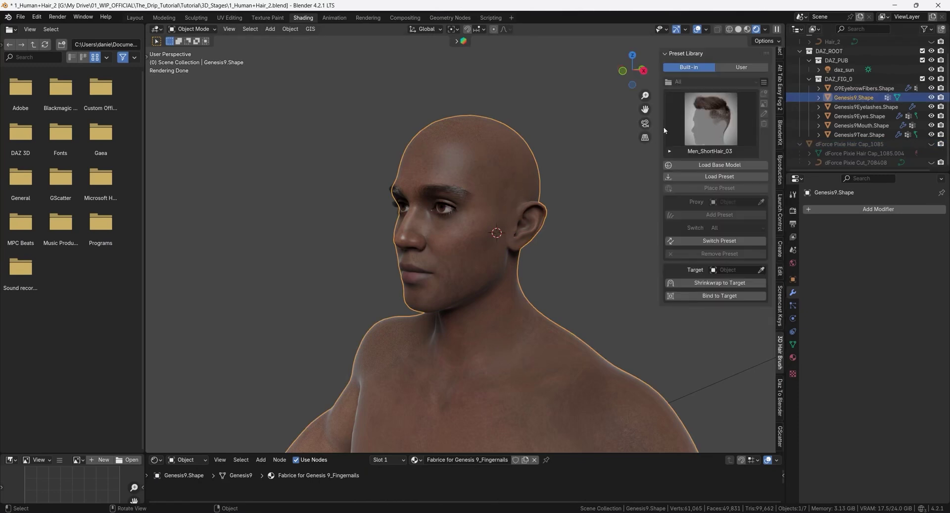
{"action": "left_click", "coordinate": [714, 114]}
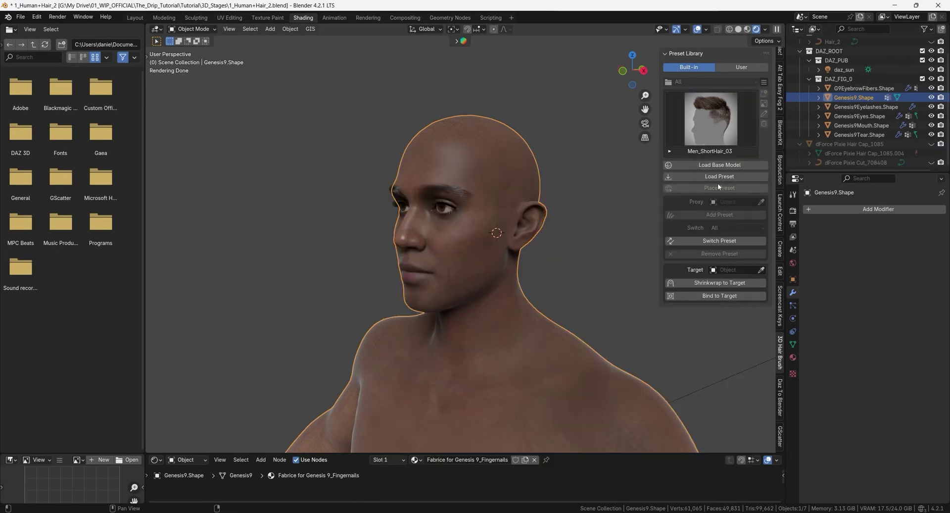
{"action": "left_click", "coordinate": [722, 177]}
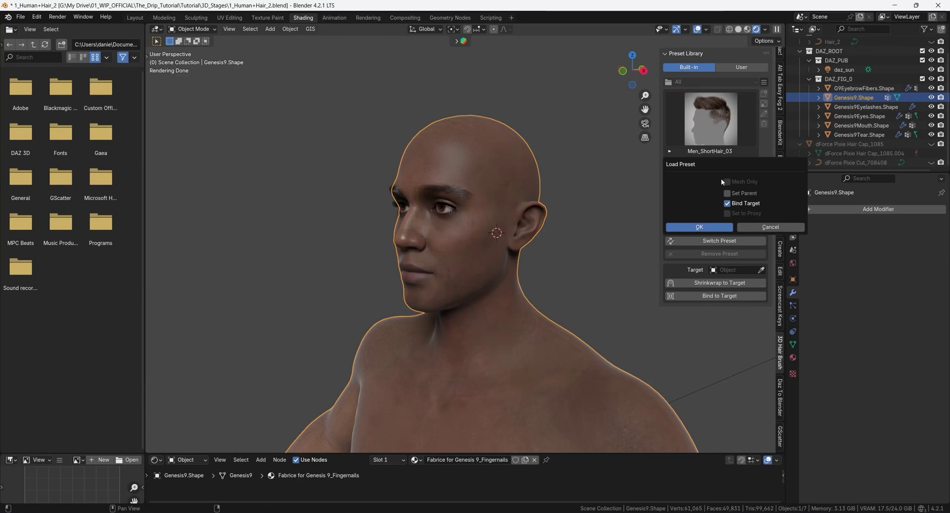
{"action": "left_click", "coordinate": [700, 227]}
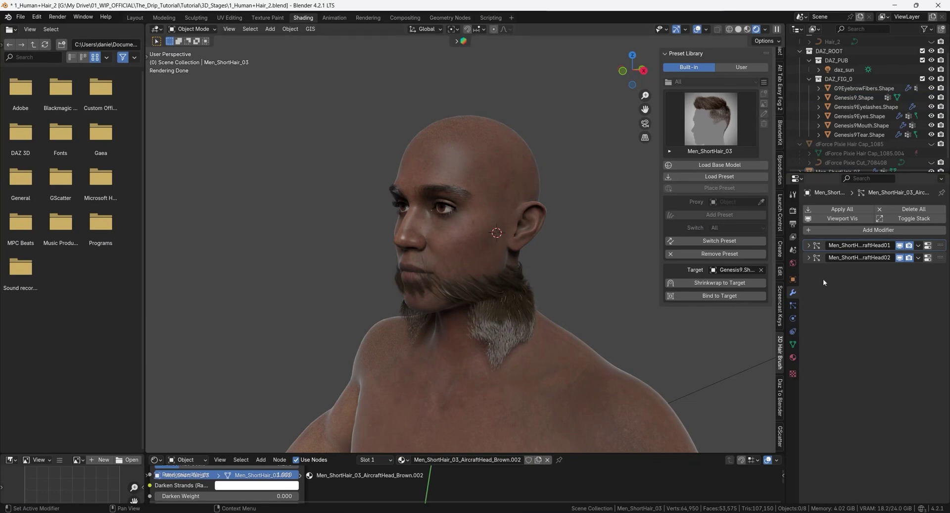
Turn off viewport display of both Men_ShortHair_03 hair modifiers and raise the object along Z to the top of the head.
{"action": "left_click", "coordinate": [900, 245]}
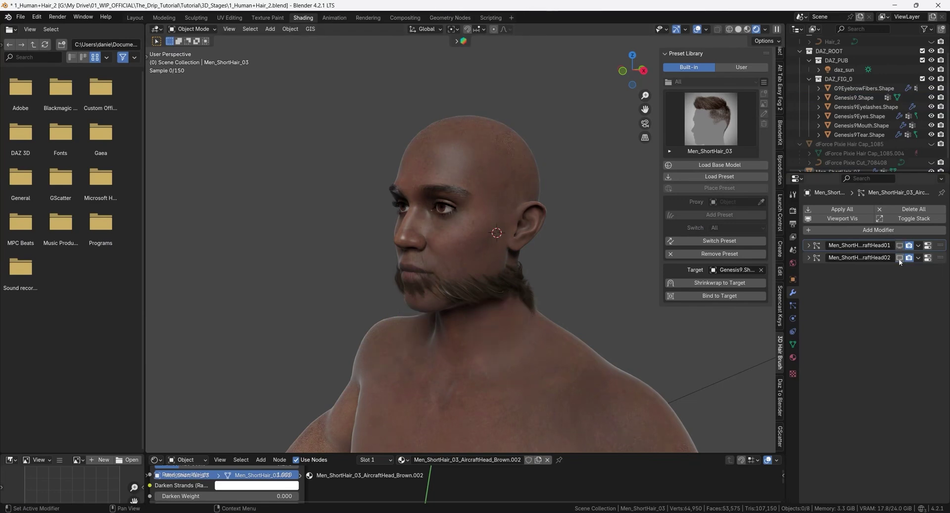
{"action": "key", "text": "x"}
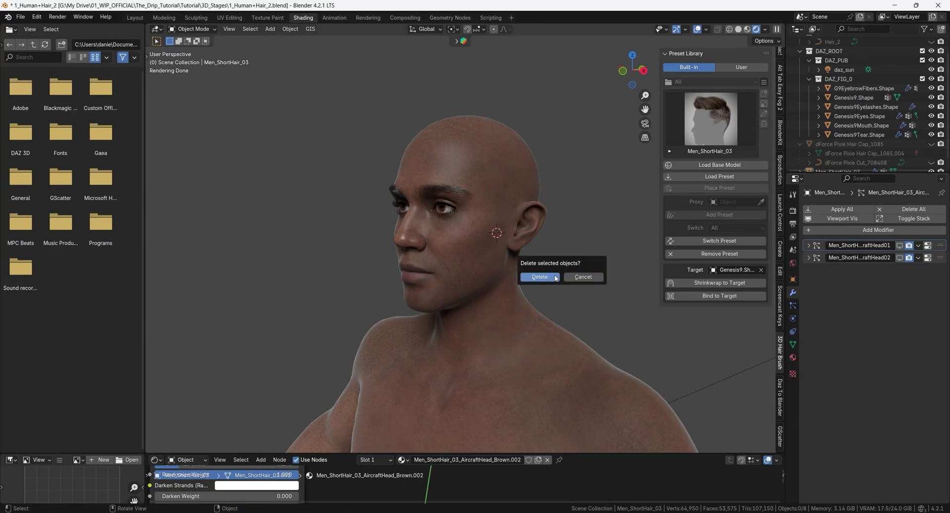
{"action": "scroll", "coordinate": [856, 148], "scroll_direction": "down", "scroll_amount": 1}
{"action": "left_click", "coordinate": [841, 163]}
{"action": "key", "text": "g"}
{"action": "key", "text": "z"}
{"action": "left_click", "coordinate": [613, 142]}
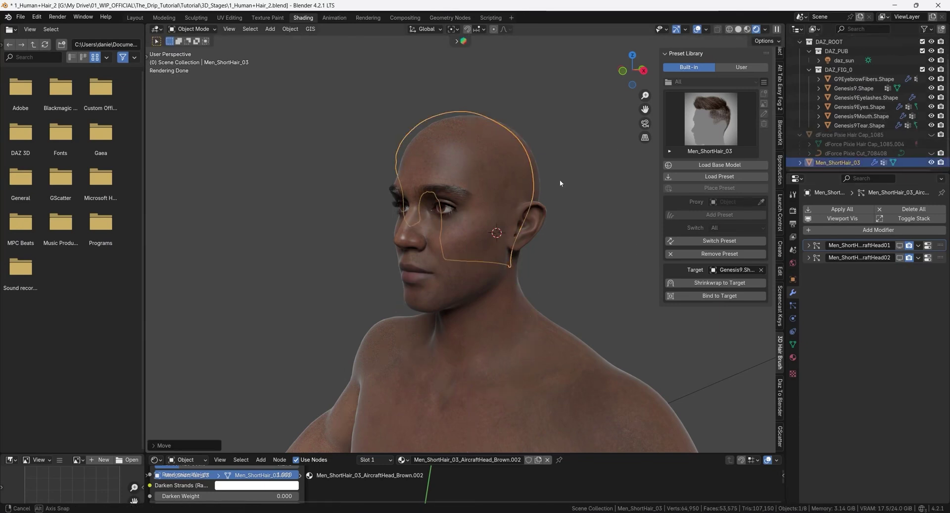
Shift the Men_ShortHair_03 scalp mesh along Y in a side view so it lines up with the back of the head.
{"action": "middle_click_drag", "start_coordinate": [560, 181], "coordinate": [499, 189]}
{"action": "scroll", "coordinate": [500, 190], "scroll_direction": "up", "scroll_amount": 3}
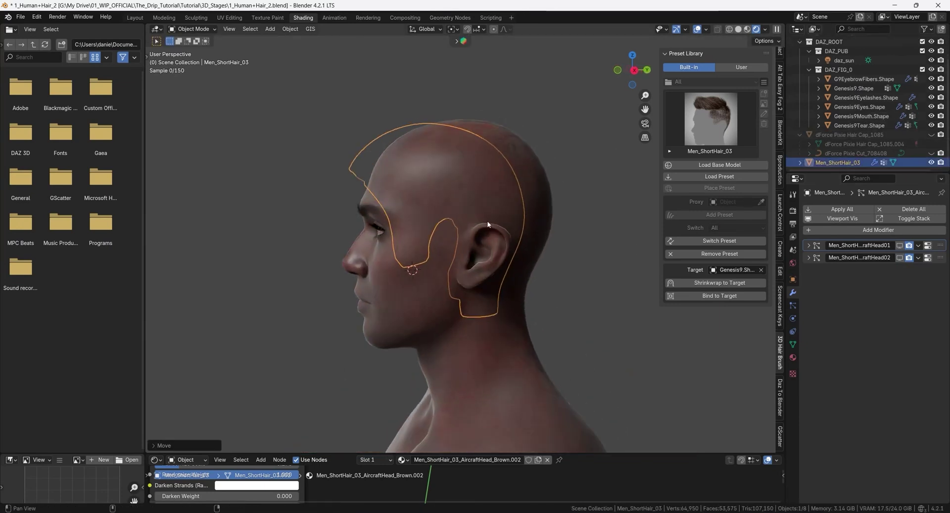
{"action": "key", "text": "g"}
{"action": "key", "text": "y"}
{"action": "left_click", "coordinate": [498, 216]}
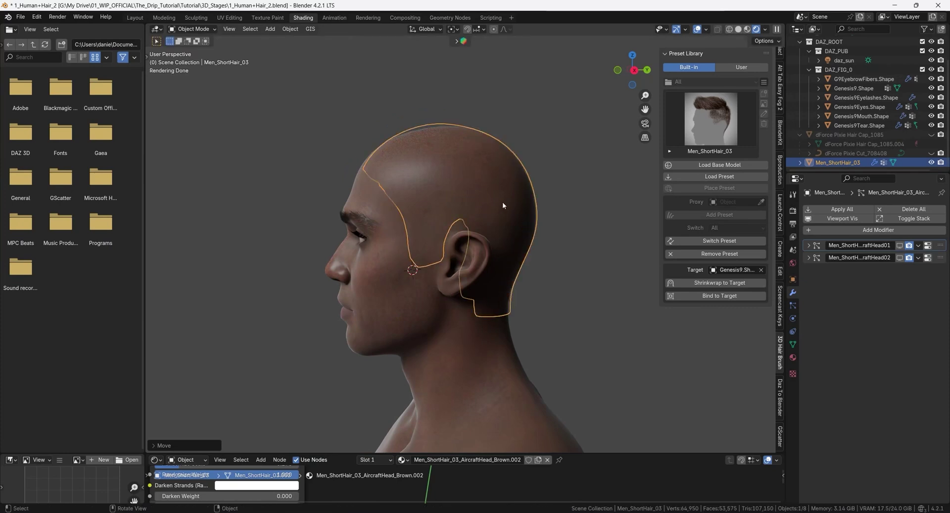
{"action": "key", "text": "g"}
{"action": "key", "text": "y"}
{"action": "left_click", "coordinate": [484, 211]}
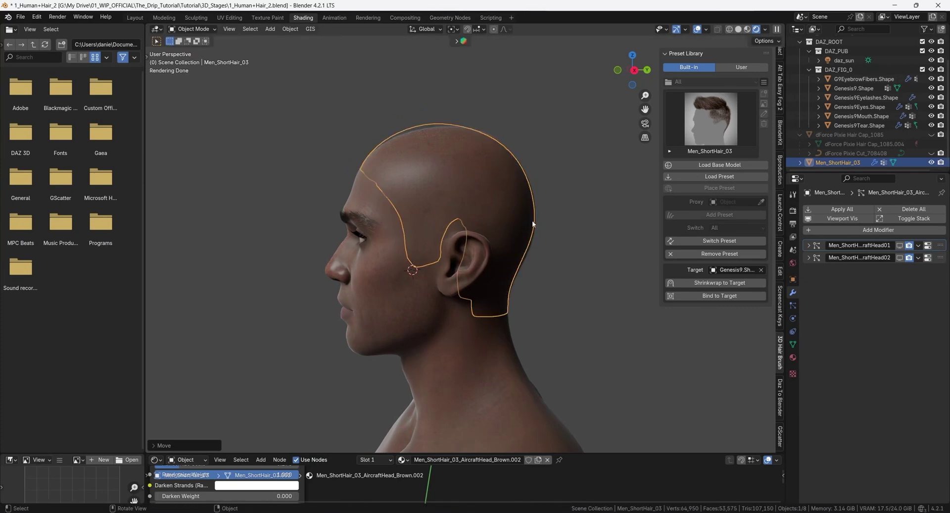
Try to scale the Men_ShortHair_03 scalp mesh up uniformly about its origin.
{"action": "key", "text": "s"}
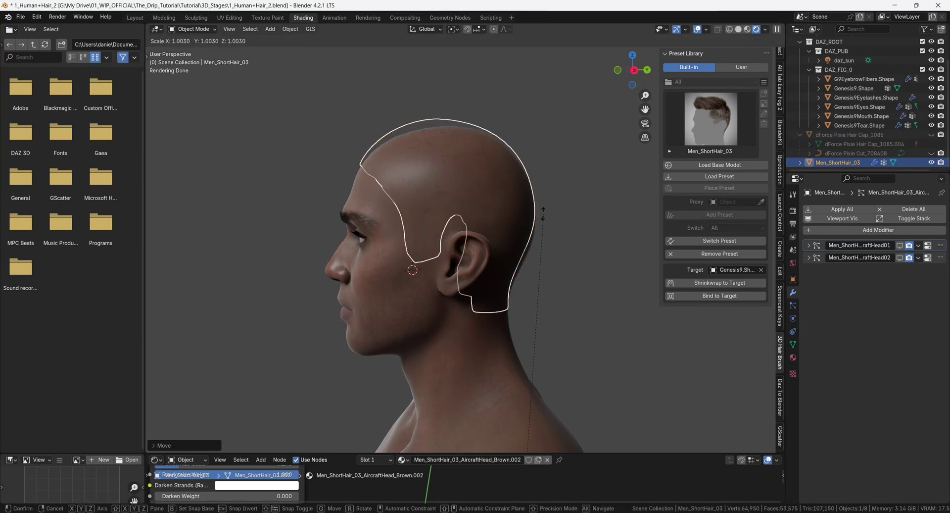
{"action": "left_click", "coordinate": [545, 201]}
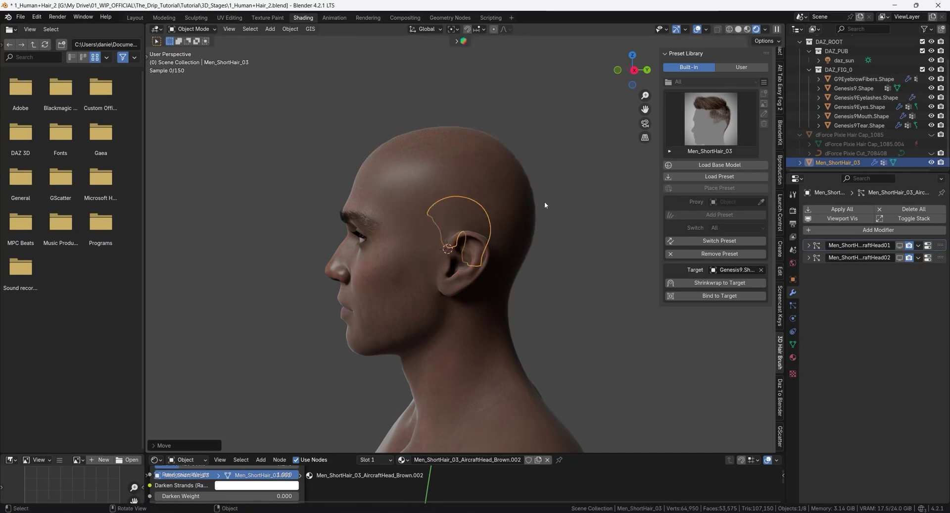
{"action": "scroll", "coordinate": [545, 201], "scroll_direction": "down", "scroll_amount": 6}
{"action": "scroll", "coordinate": [536, 274], "scroll_direction": "down", "scroll_amount": 2}
{"action": "key", "text": "g"}
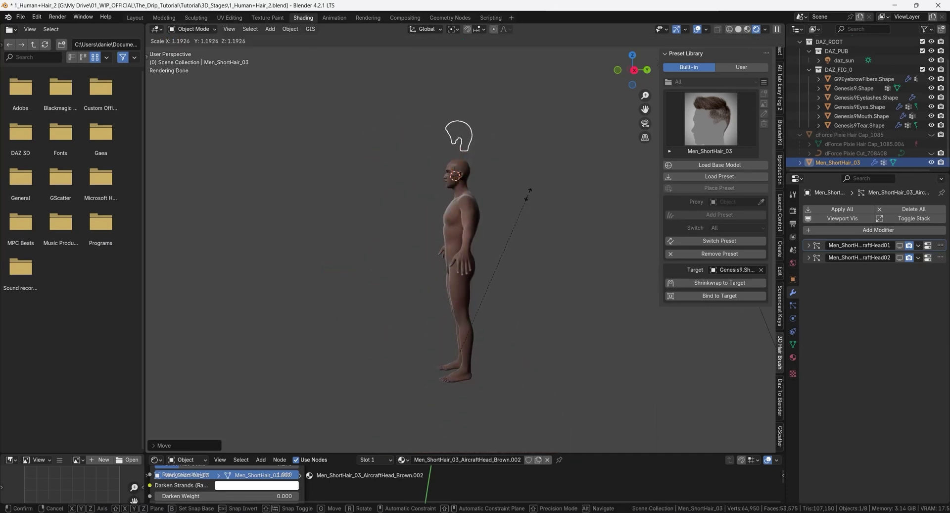
{"action": "left_click", "coordinate": [472, 219]}
{"action": "scroll", "coordinate": [471, 219], "scroll_direction": "up", "scroll_amount": 2}
{"action": "middle_click_drag", "start_coordinate": [463, 183], "coordinate": [454, 235], "text": "shift"}
{"action": "scroll", "coordinate": [454, 219], "scroll_direction": "up", "scroll_amount": 2}
{"action": "middle_click_drag", "start_coordinate": [454, 198], "coordinate": [456, 237], "text": "shift"}
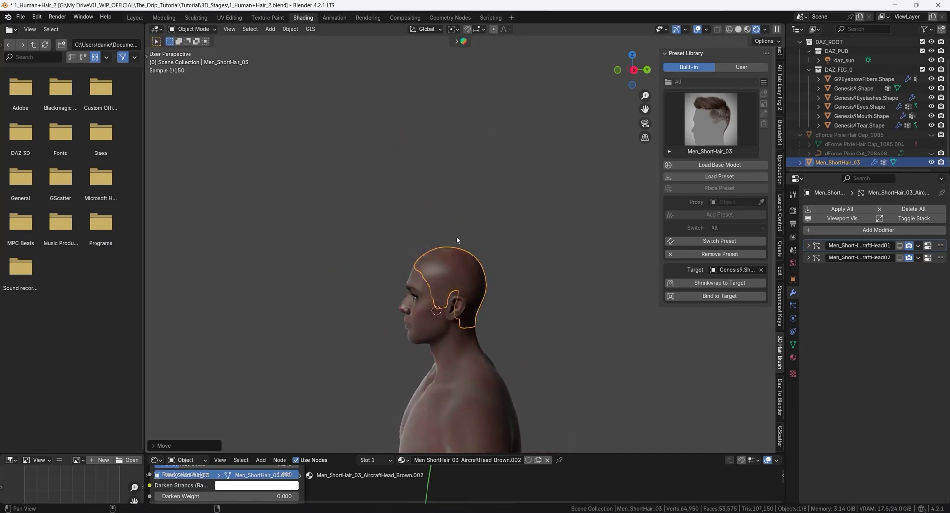
Set the origin of the Men_ShortHair_03 scalp mesh to its geometry.
{"action": "left_click", "coordinate": [290, 29]}
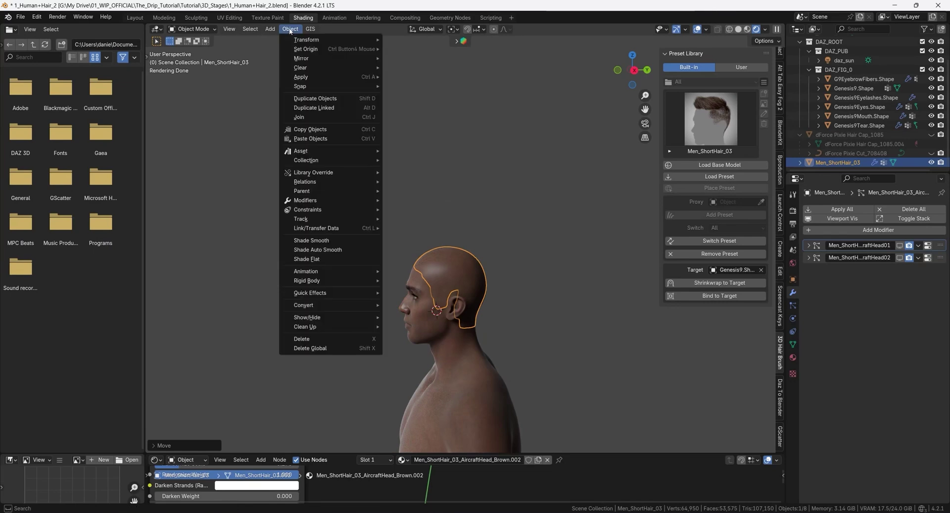
{"action": "mouse_move", "coordinate": [312, 49]}
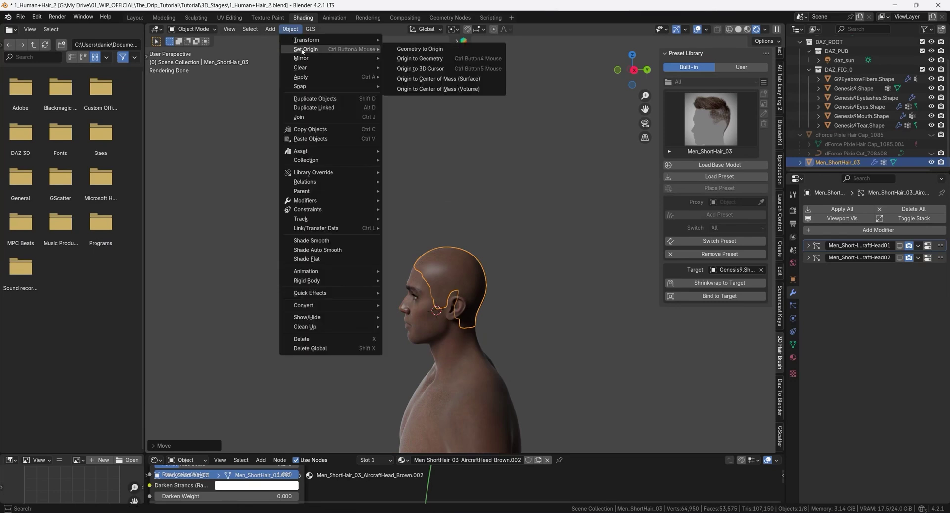
{"action": "left_click", "coordinate": [420, 59]}
{"action": "scroll", "coordinate": [491, 206], "scroll_direction": "up", "scroll_amount": 6}
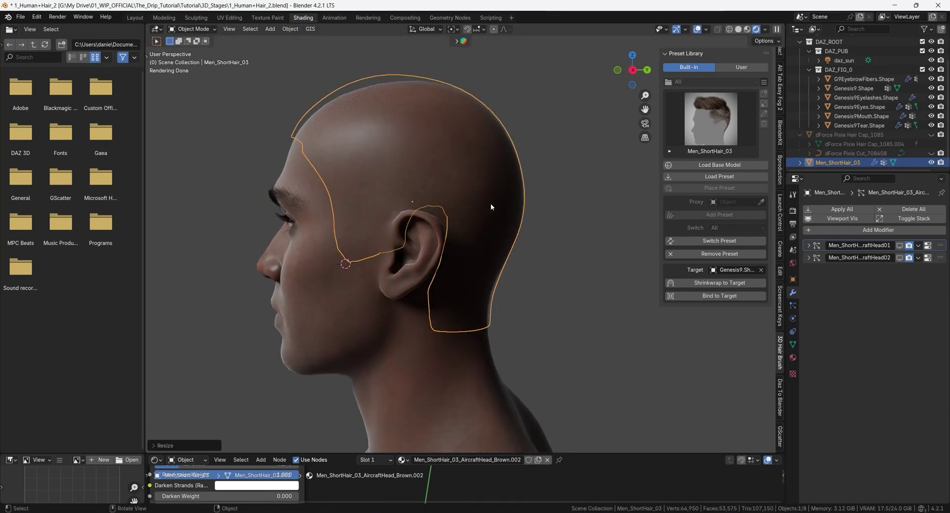
Scale the Men_ShortHair_03 scalp mesh along Y to match the depth of the head.
{"action": "key", "text": "s"}
{"action": "key", "text": "y"}
{"action": "left_click", "coordinate": [443, 193]}
{"action": "left_click_drag", "start_coordinate": [277, 203], "coordinate": [379, 210], "text": "alt"}
{"action": "scroll", "coordinate": [378, 210], "scroll_direction": "down", "scroll_amount": 4}
Pick edge vertices of the Men_ShortHair_03 scalp mesh in Edit Mode and turn on proportional editing.
{"action": "key", "text": "Tab"}
{"action": "left_click_drag", "start_coordinate": [500, 233], "coordinate": [440, 245], "text": "alt"}
{"action": "left_click", "coordinate": [350, 269]}
{"action": "left_click_drag", "start_coordinate": [350, 269], "coordinate": [592, 244], "text": "alt"}
{"action": "left_click", "coordinate": [494, 29]}
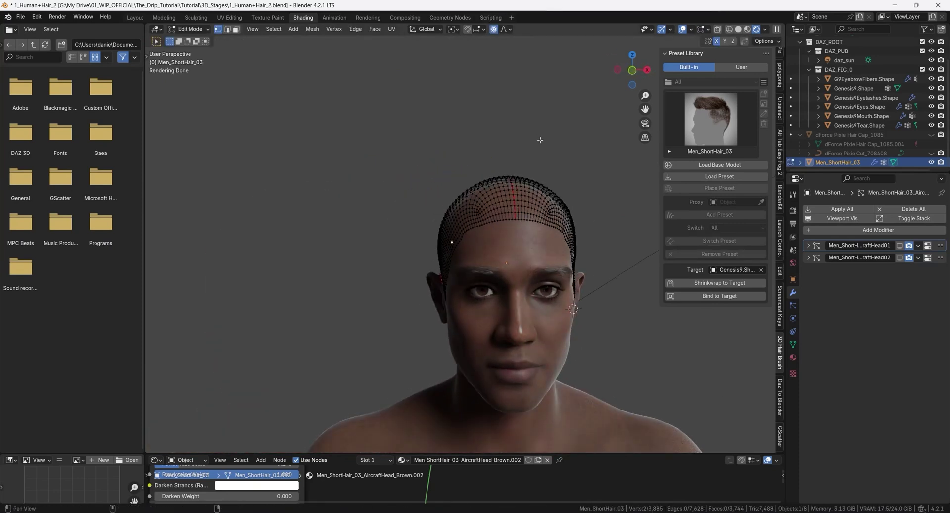
{"action": "middle_click_drag", "start_coordinate": [540, 140], "coordinate": [512, 146], "text": "shift"}
{"action": "scroll", "coordinate": [545, 253], "scroll_direction": "up", "scroll_amount": 3}
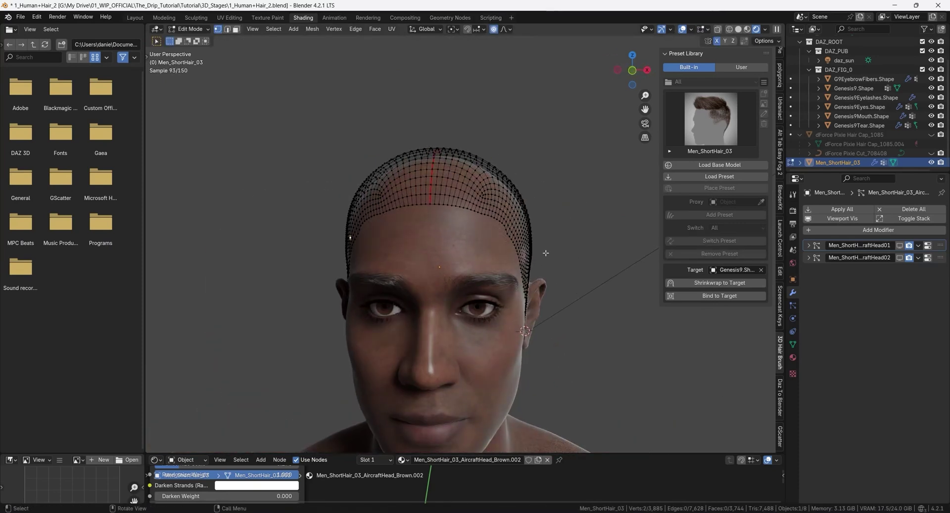
{"action": "key", "text": "Tab"}
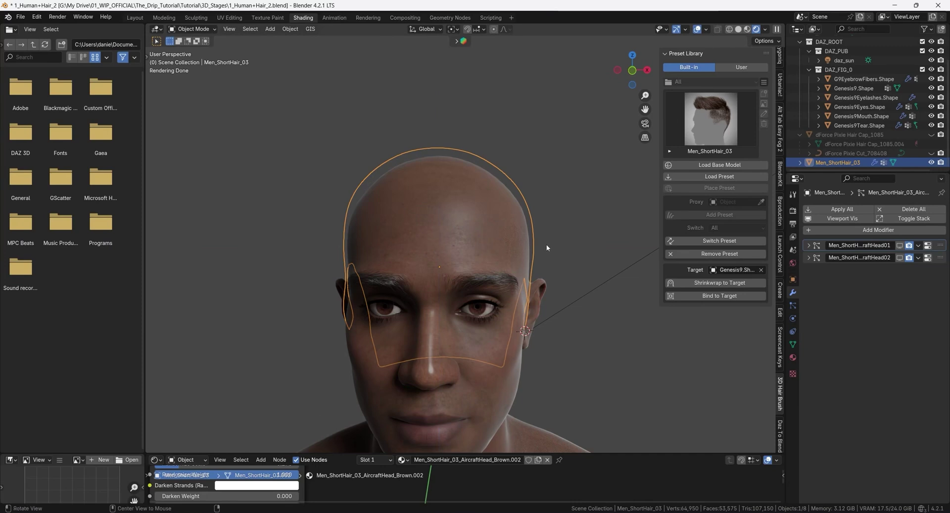
Shrinkwrap the Men_ShortHair_03 scalp mesh to the Genesis9.Shape target.
{"action": "middle_click_drag", "start_coordinate": [546, 244], "coordinate": [544, 282]}
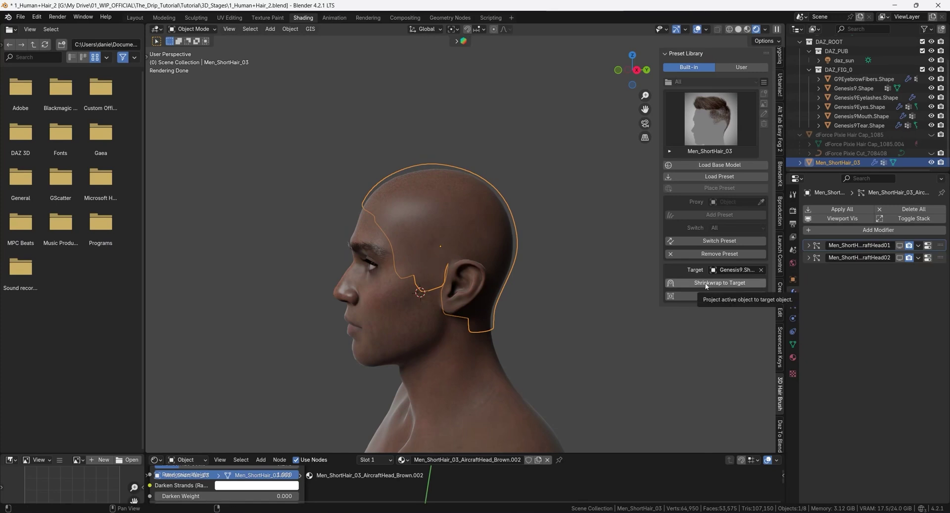
{"action": "left_click", "coordinate": [707, 285]}
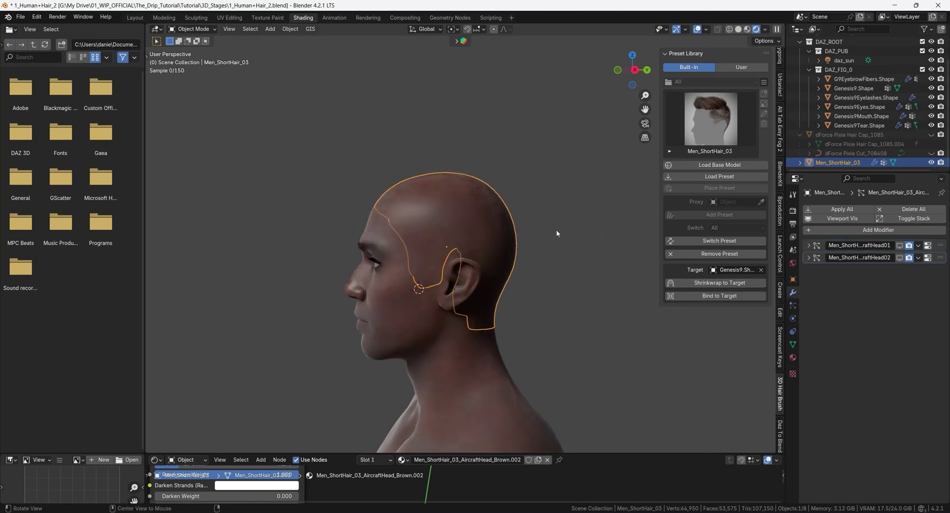
{"action": "middle_click_drag", "start_coordinate": [509, 240], "coordinate": [493, 208]}
{"action": "scroll", "coordinate": [301, 253], "scroll_direction": "up", "scroll_amount": 4}
Select vertices along the scalp edge around both ears and move them slightly down Z with a proportional size of about 5.7 cm.
{"action": "key", "text": "Tab"}
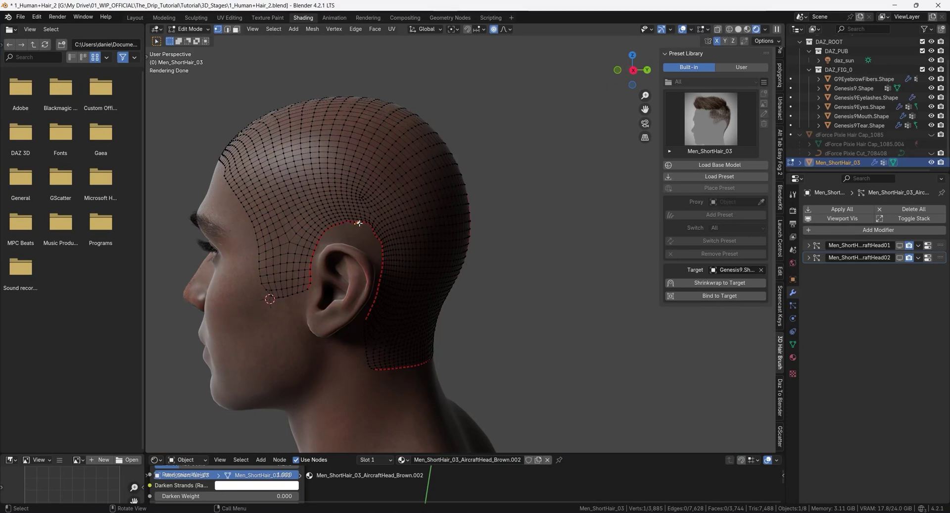
{"action": "middle_click_drag", "start_coordinate": [359, 223], "coordinate": [446, 274]}
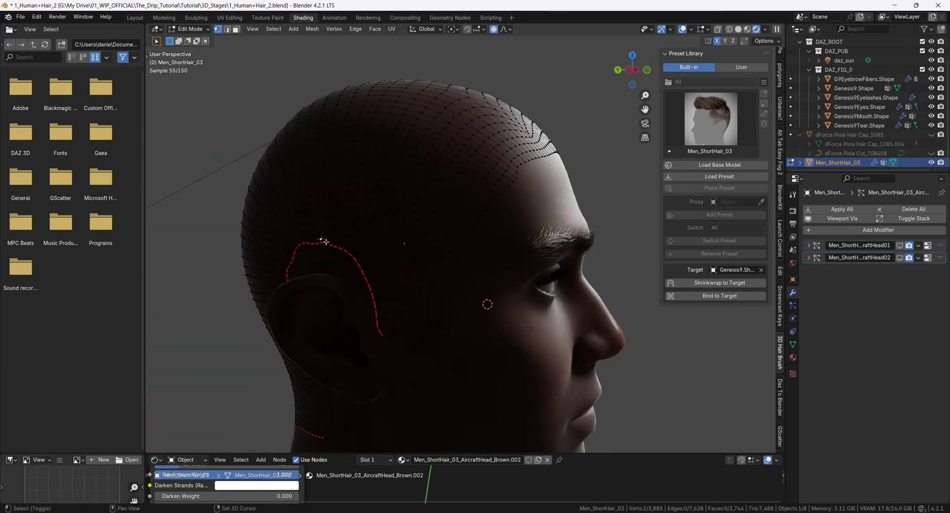
{"action": "scroll", "coordinate": [430, 247], "scroll_direction": "down", "scroll_amount": 2}
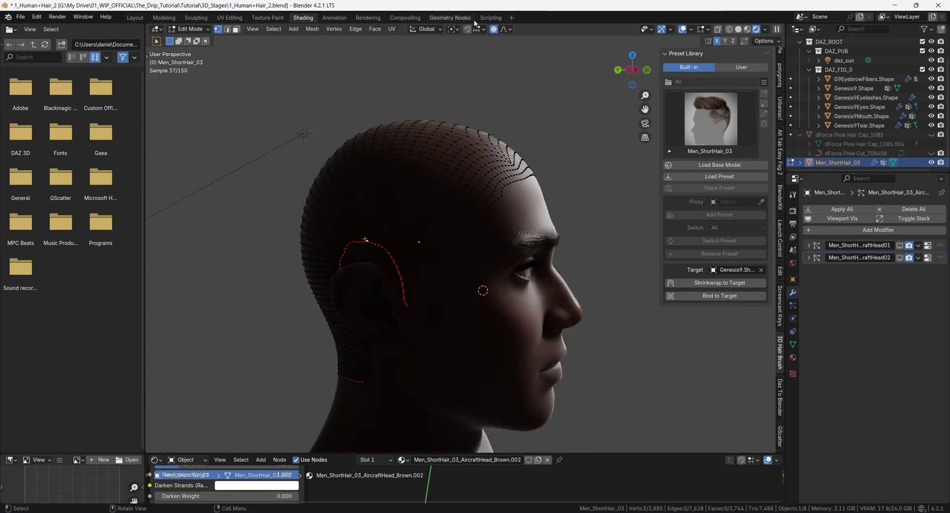
{"action": "middle_click_drag", "start_coordinate": [510, 160], "coordinate": [523, 204]}
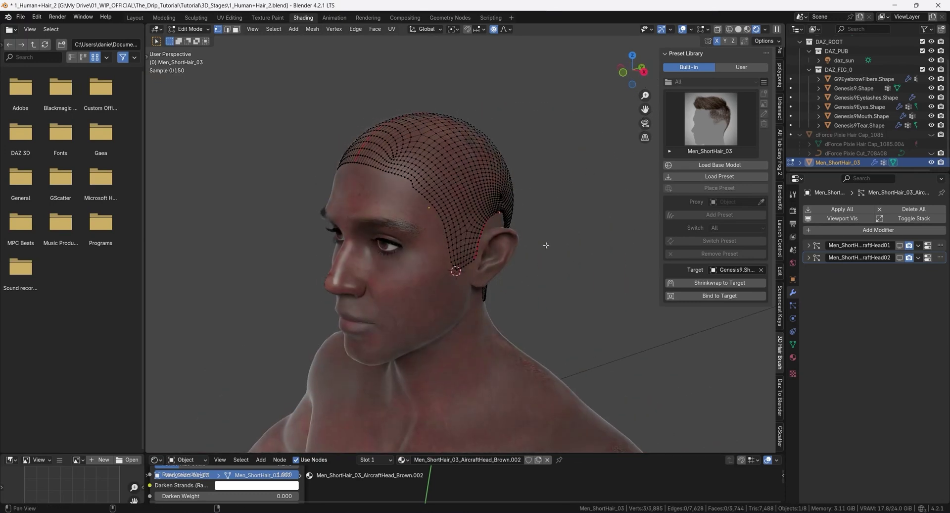
{"action": "key", "text": "g"}
{"action": "key", "text": "z"}
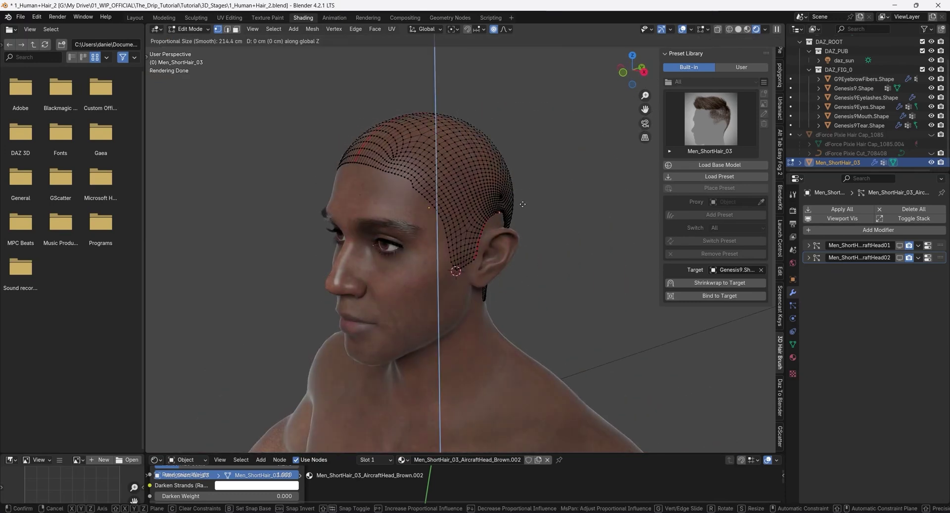
{"action": "scroll", "coordinate": [523, 204], "scroll_direction": "up", "scroll_amount": 20}
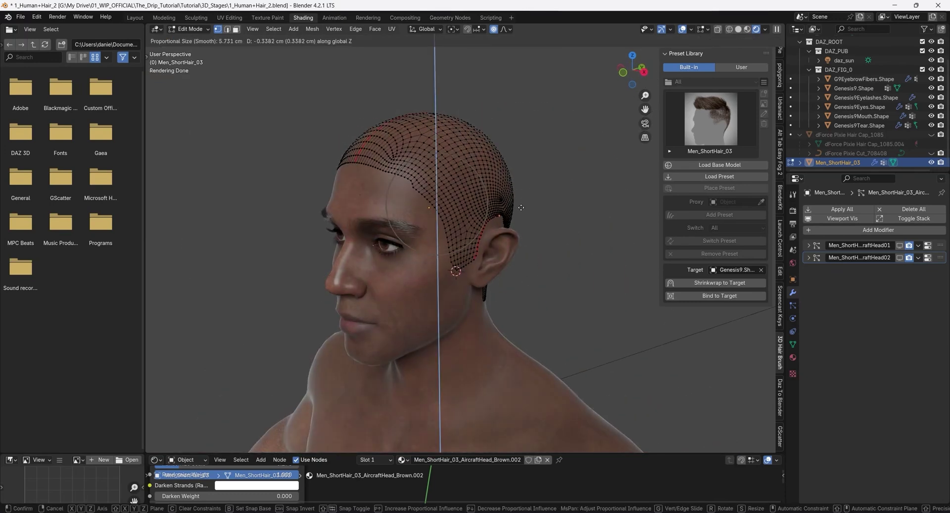
{"action": "left_click", "coordinate": [520, 212]}
{"action": "mouse_move", "coordinate": [520, 211]}
{"action": "middle_mouse_down"}
{"action": "mouse_move", "coordinate": [445, 216]}
{"action": "mouse_move", "coordinate": [462, 228]}
{"action": "mouse_move", "coordinate": [530, 225]}
{"action": "middle_mouse_up"}
{"action": "key", "text": "Tab"}
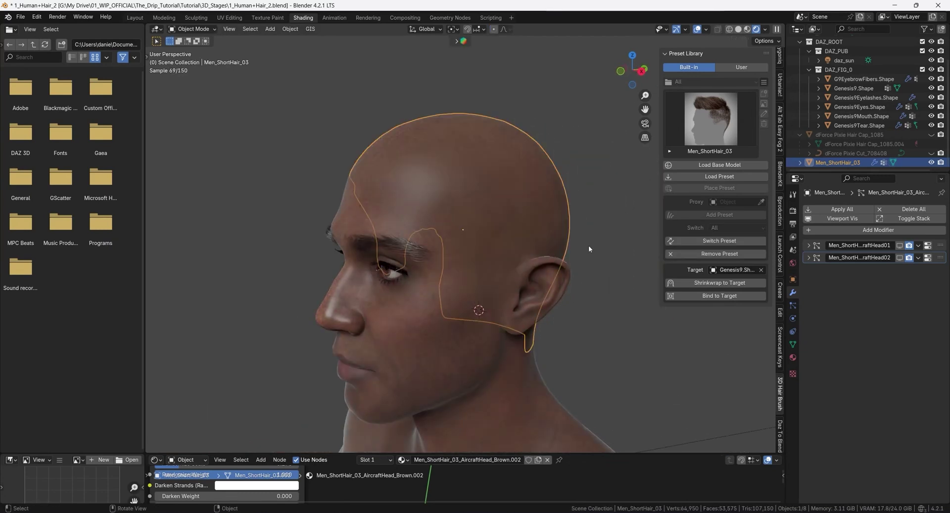
{"action": "middle_click_drag", "start_coordinate": [589, 249], "coordinate": [562, 257]}
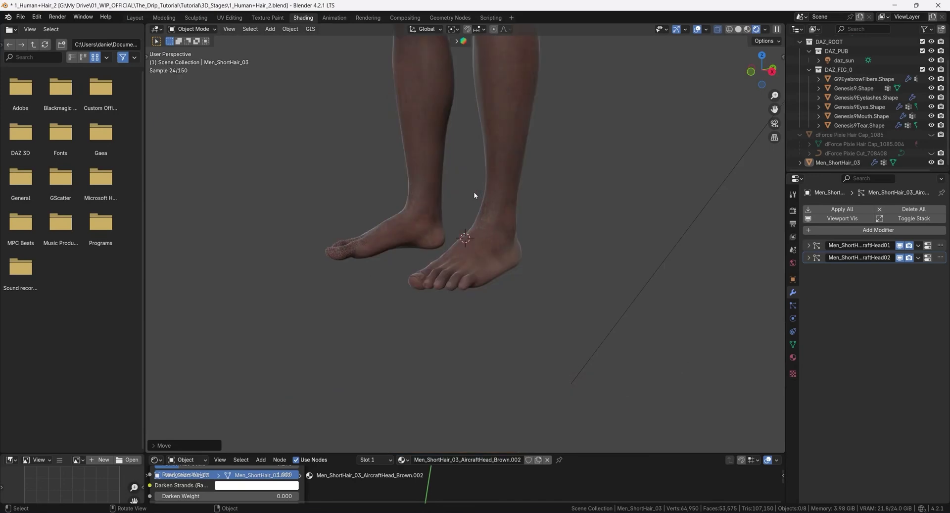
Set the Y location of 00_Shoe_Origin.R to -25.5 cm.
{"action": "scroll", "coordinate": [482, 224], "scroll_direction": "up", "scroll_amount": 2}
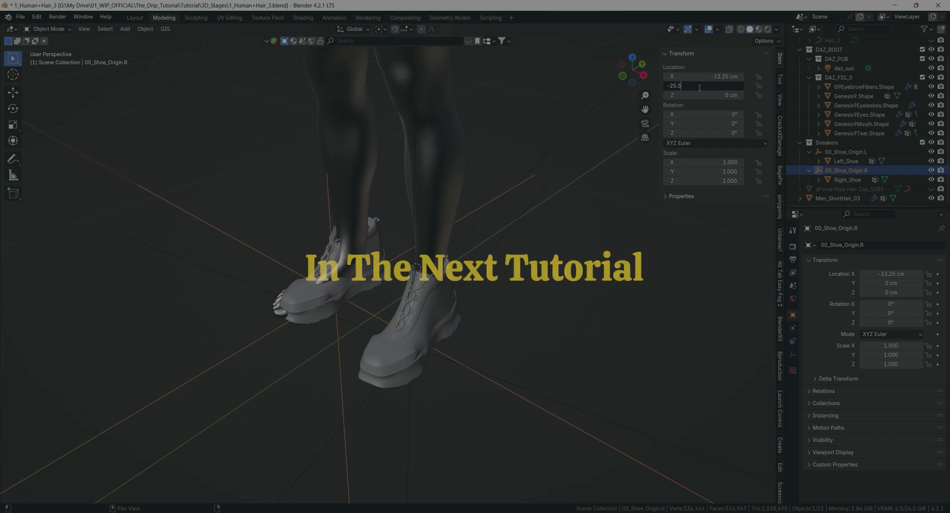
{"action": "key", "text": "Return"}
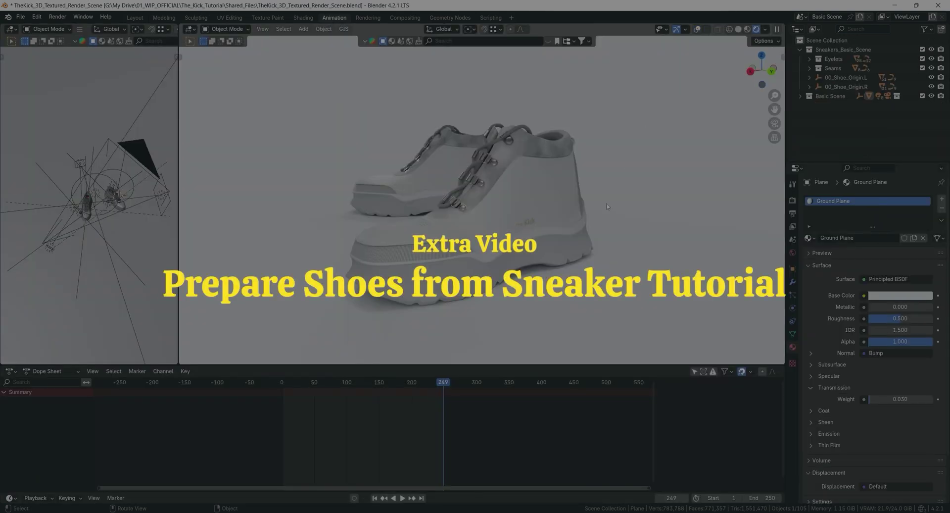
Examine the pair of sneakers in the TheKick_3D_Textured_Render_Scene file from several angles and distances.
{"action": "scroll", "coordinate": [601, 209], "scroll_direction": "down", "scroll_amount": 2}
{"action": "middle_click_drag", "start_coordinate": [543, 211], "coordinate": [557, 239]}
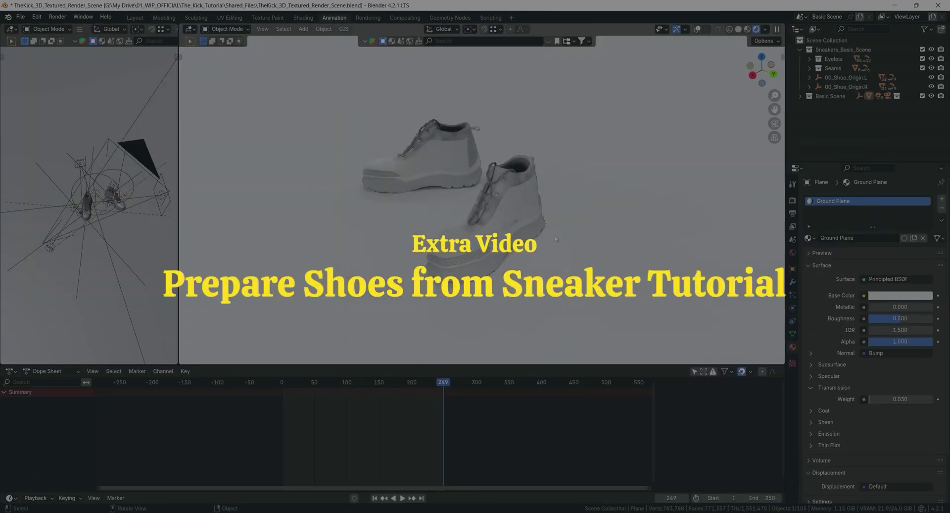
{"action": "left_click_drag", "start_coordinate": [557, 233], "coordinate": [518, 224], "text": "alt"}
{"action": "scroll", "coordinate": [533, 222], "scroll_direction": "up", "scroll_amount": 3}
{"action": "mouse_move", "coordinate": [519, 227]}
{"action": "middle_mouse_down"}
{"action": "mouse_move", "coordinate": [479, 203]}
{"action": "mouse_move", "coordinate": [469, 248]}
{"action": "mouse_move", "coordinate": [471, 236]}
{"action": "mouse_move", "coordinate": [526, 241]}
{"action": "middle_mouse_up"}
{"action": "scroll", "coordinate": [465, 234], "scroll_direction": "down", "scroll_amount": 3}
{"action": "scroll", "coordinate": [430, 235], "scroll_direction": "up", "scroll_amount": 3}
{"action": "middle_click_drag", "start_coordinate": [429, 234], "coordinate": [529, 177]}
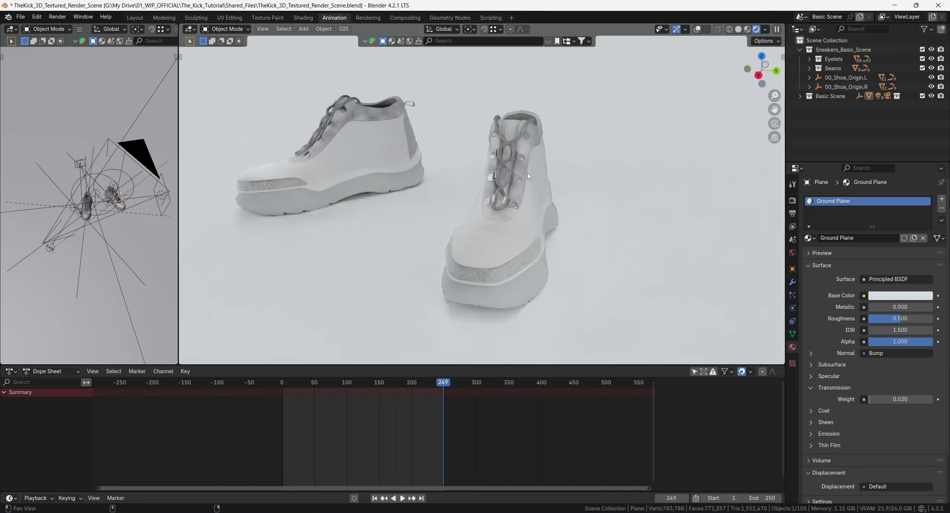